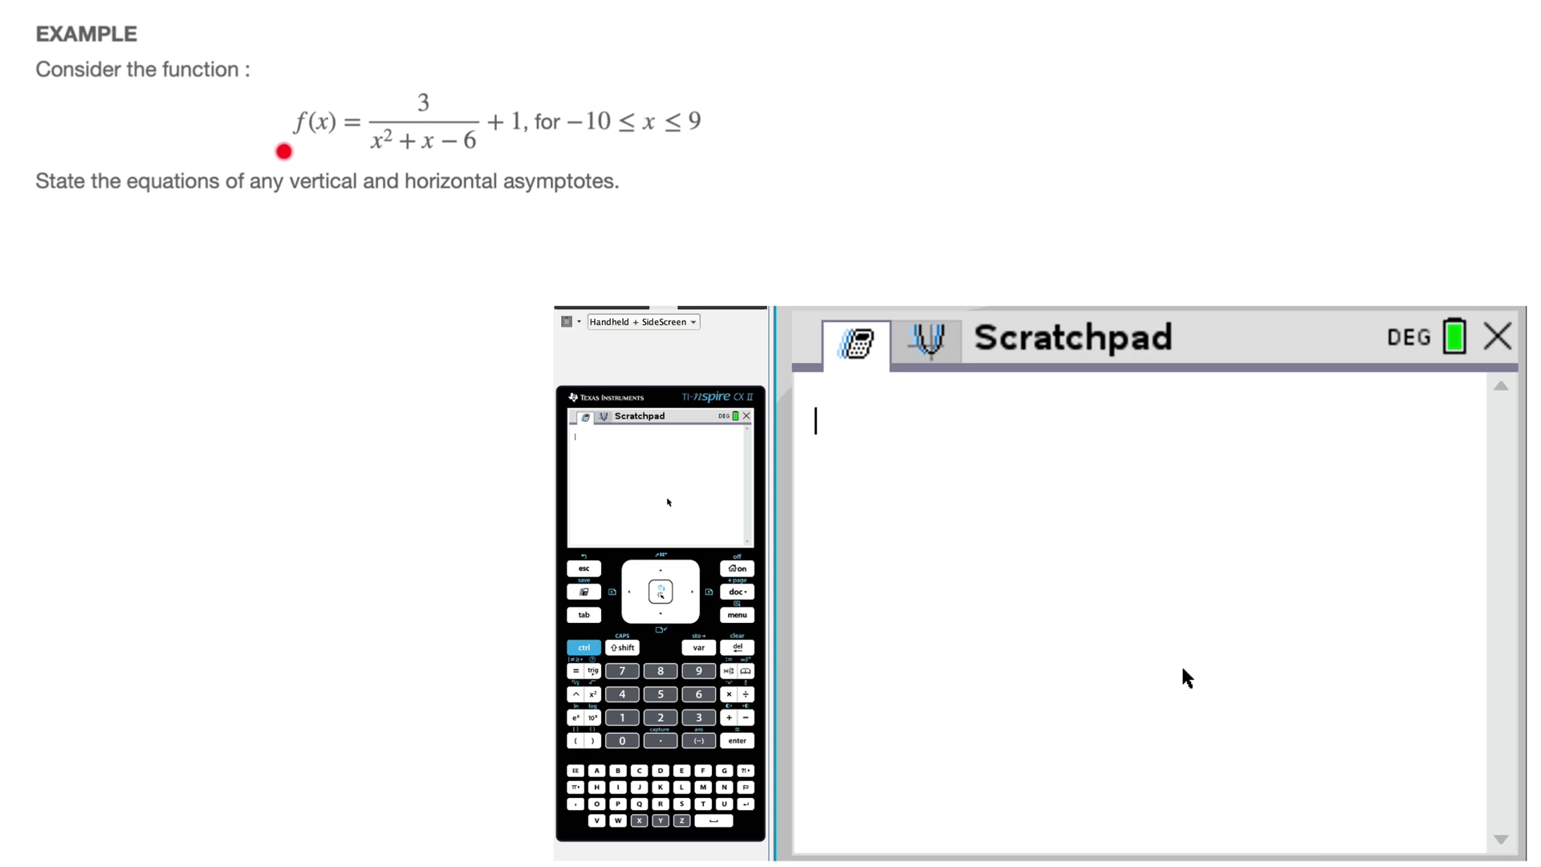
- Graph f1(x) = 3/(x^2+x-6)+1 on the Scratchpad's graph page
{"action": "left_click", "coordinate": [933, 358]}
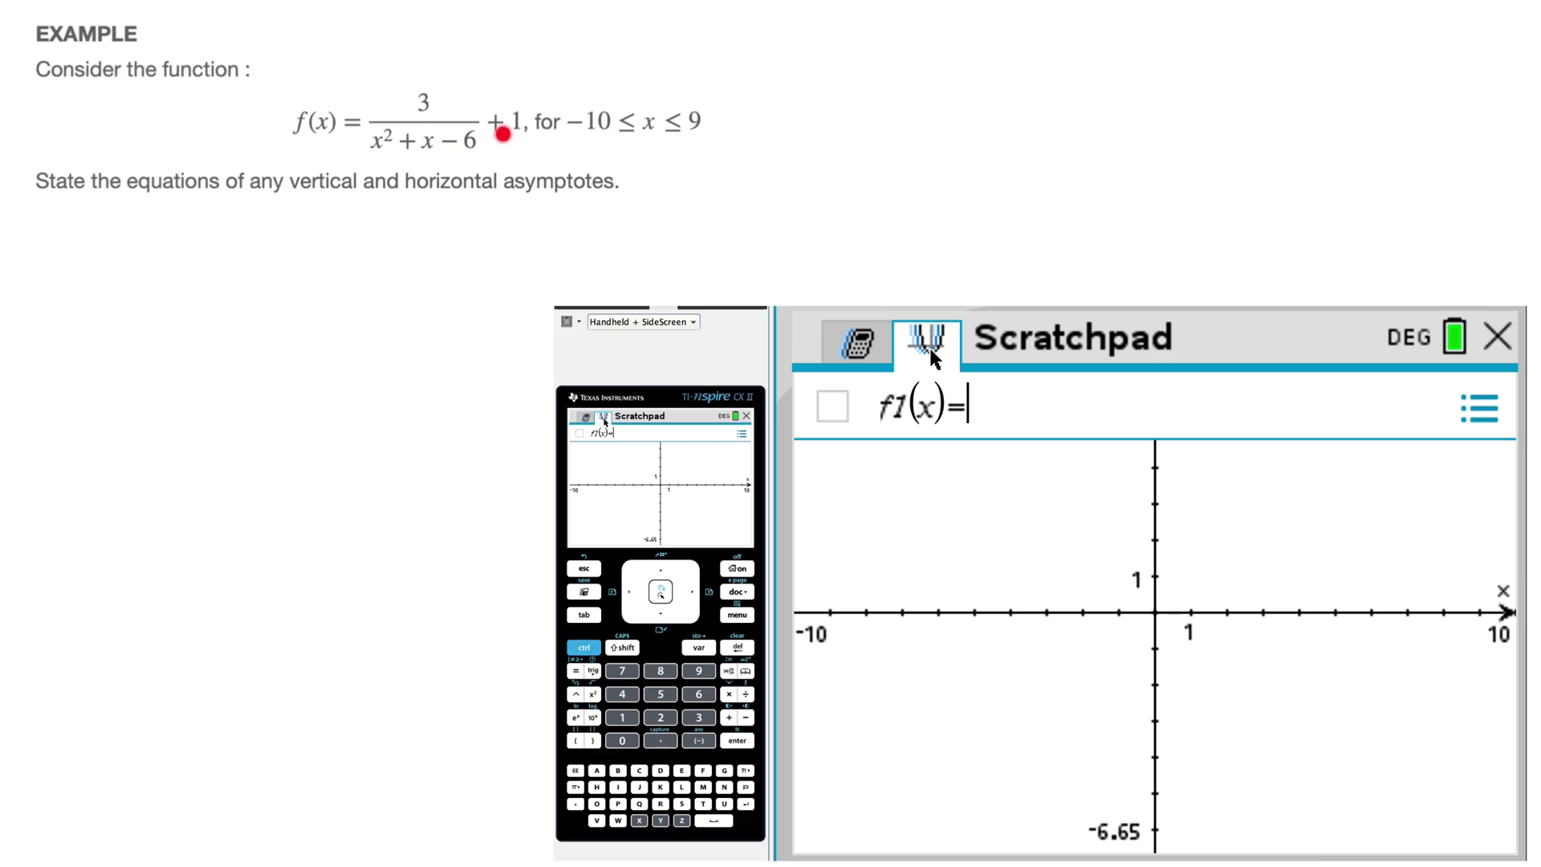
{"action": "type", "text": "3"}
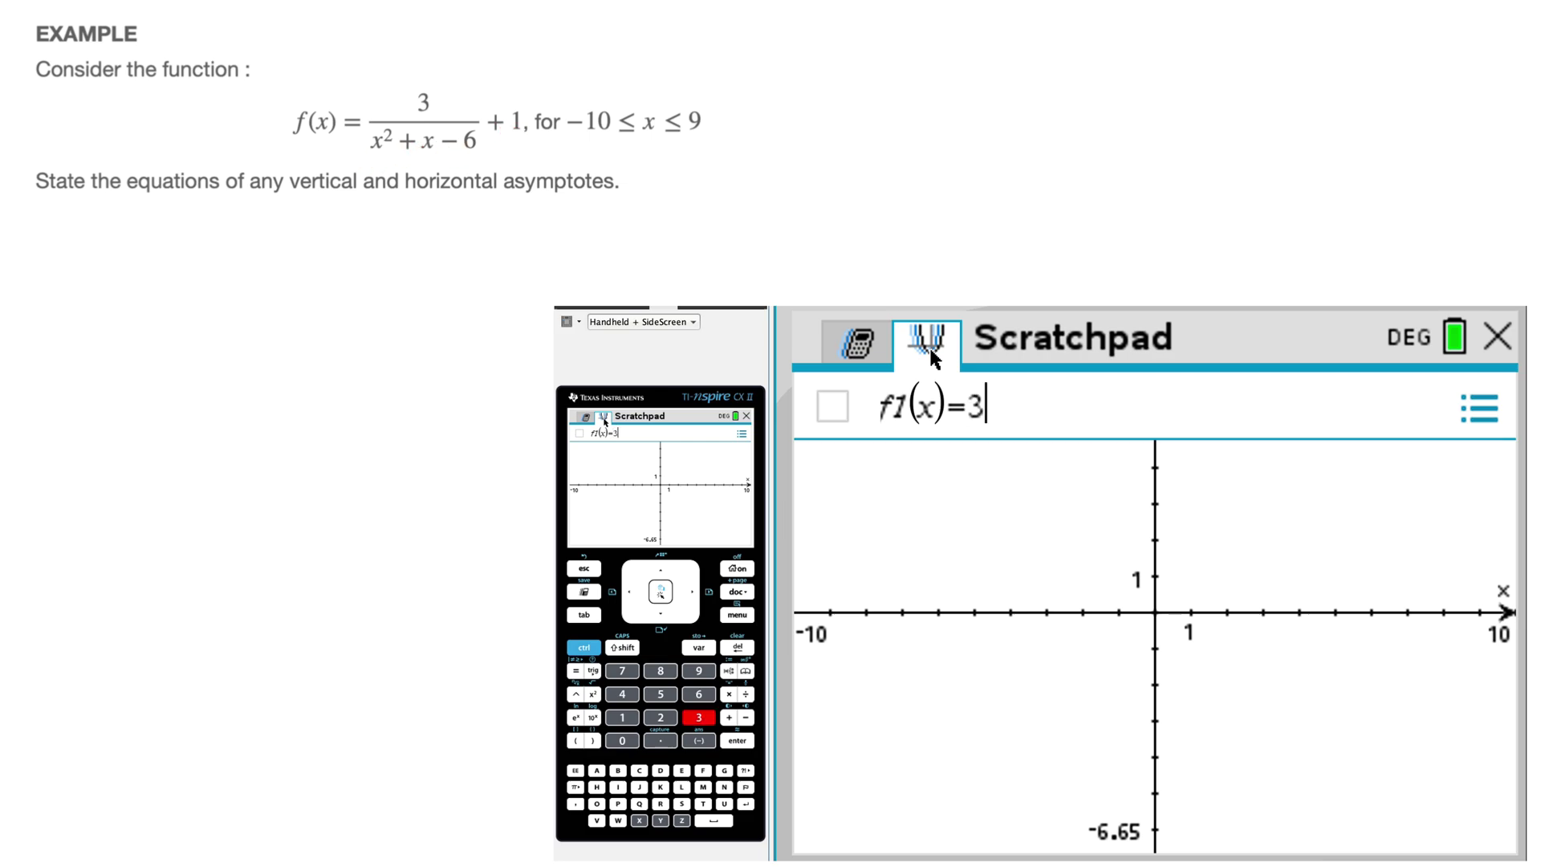
{"action": "type", "text": "/("}
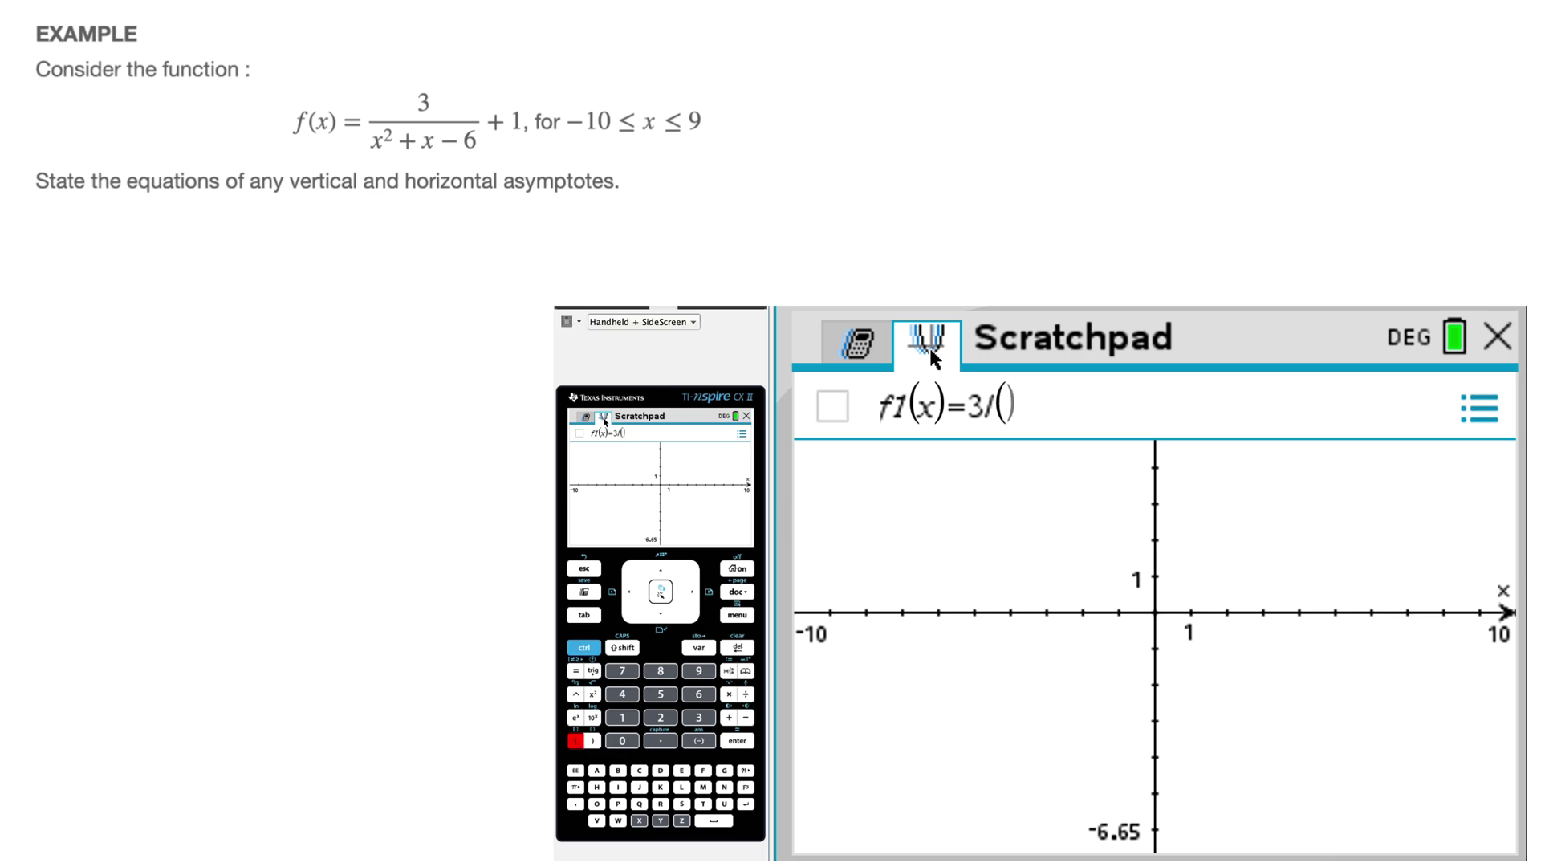
{"action": "type", "text": "x^2"}
{"action": "key", "text": "Right"}
{"action": "type", "text": "+x"}
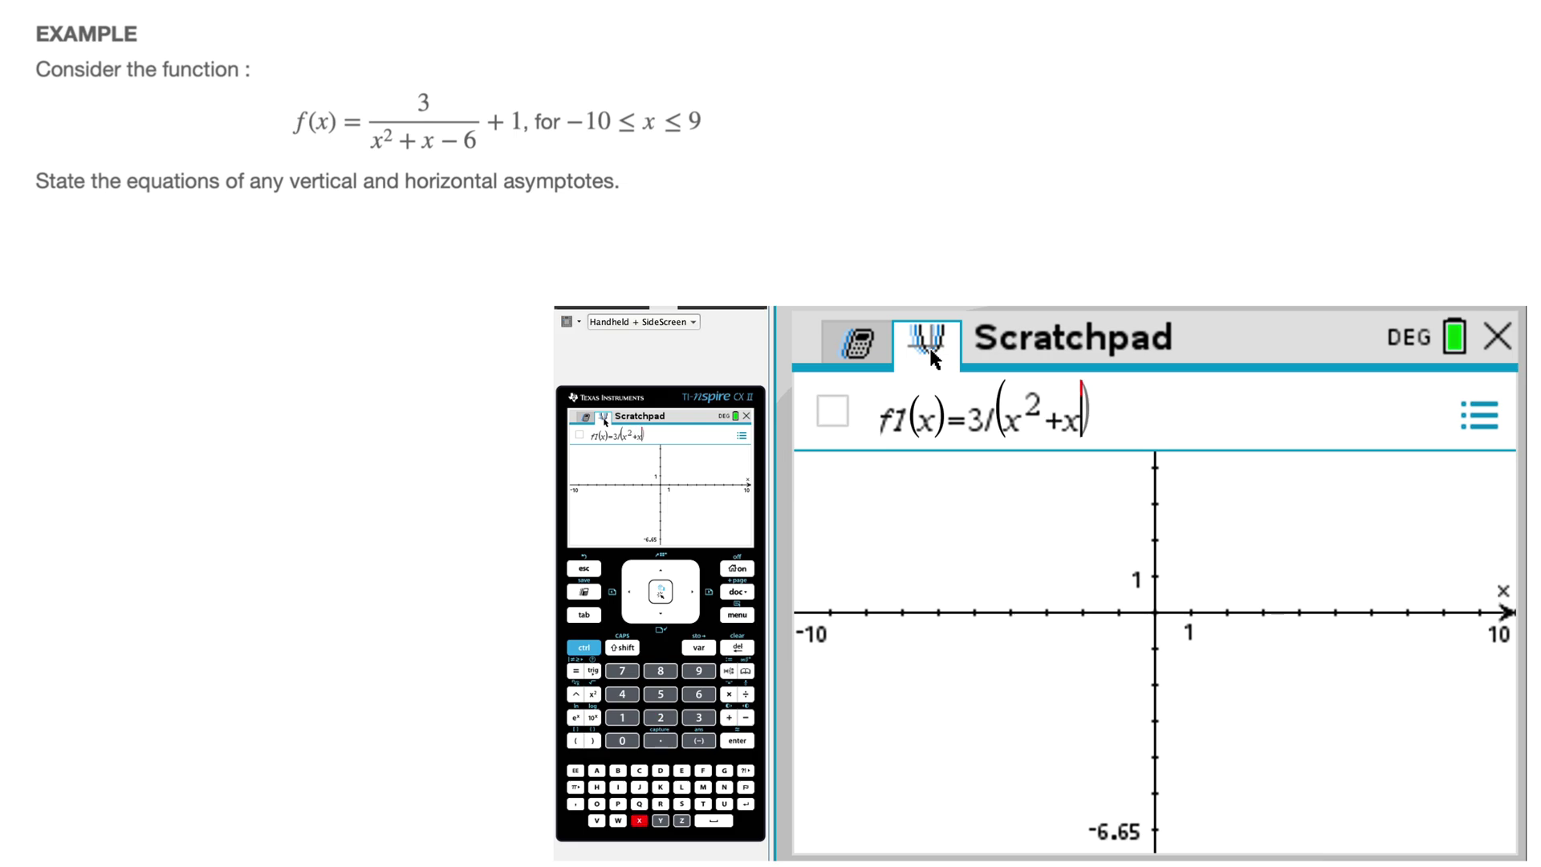
{"action": "type", "text": "-6"}
{"action": "key", "text": "Right"}
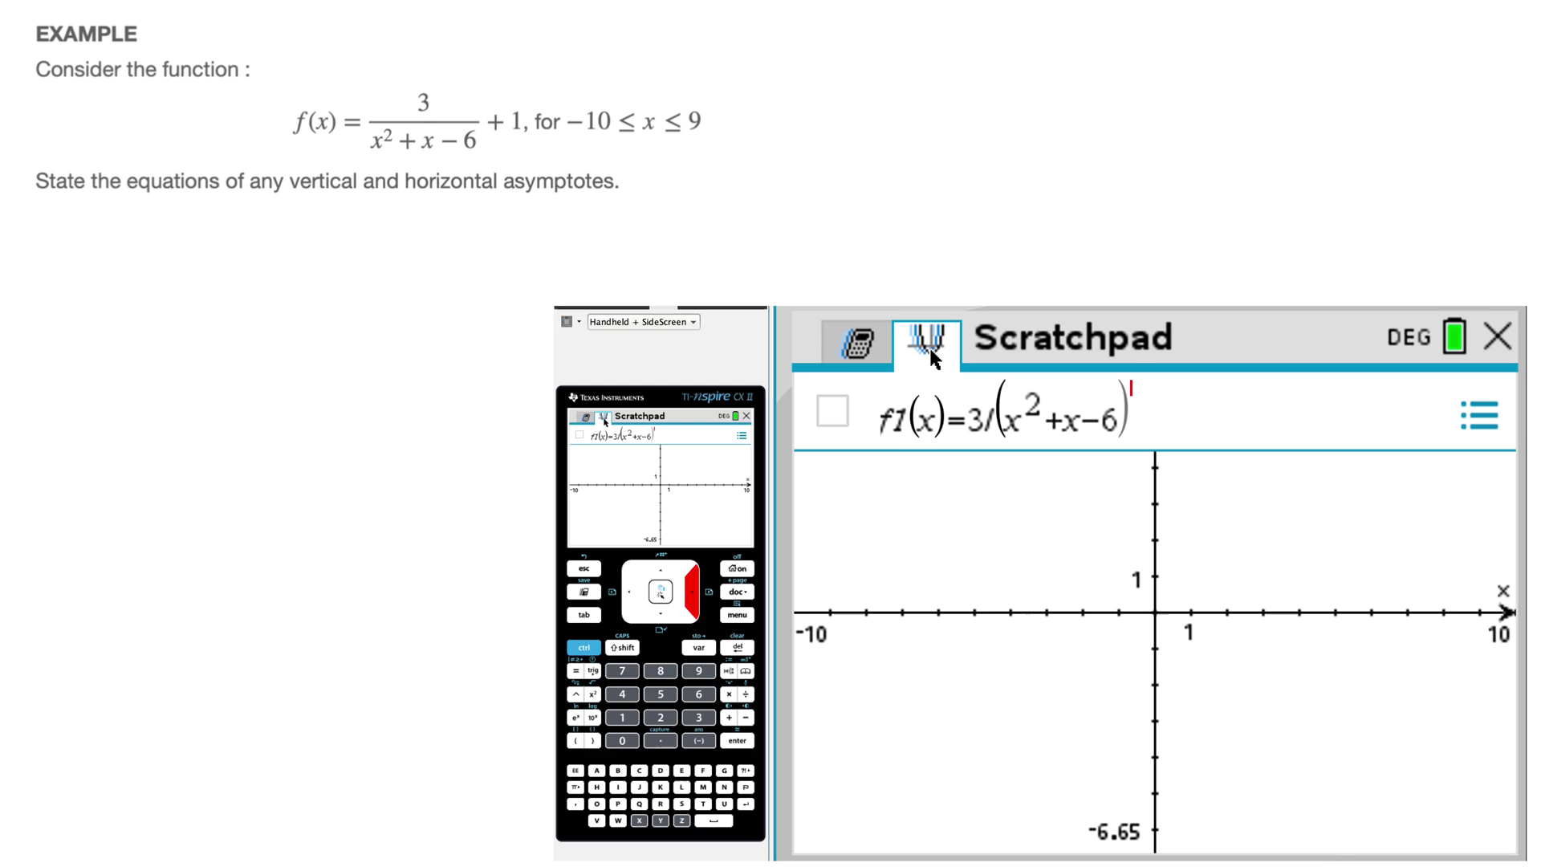
{"action": "type", "text": "+x−6)+1"}
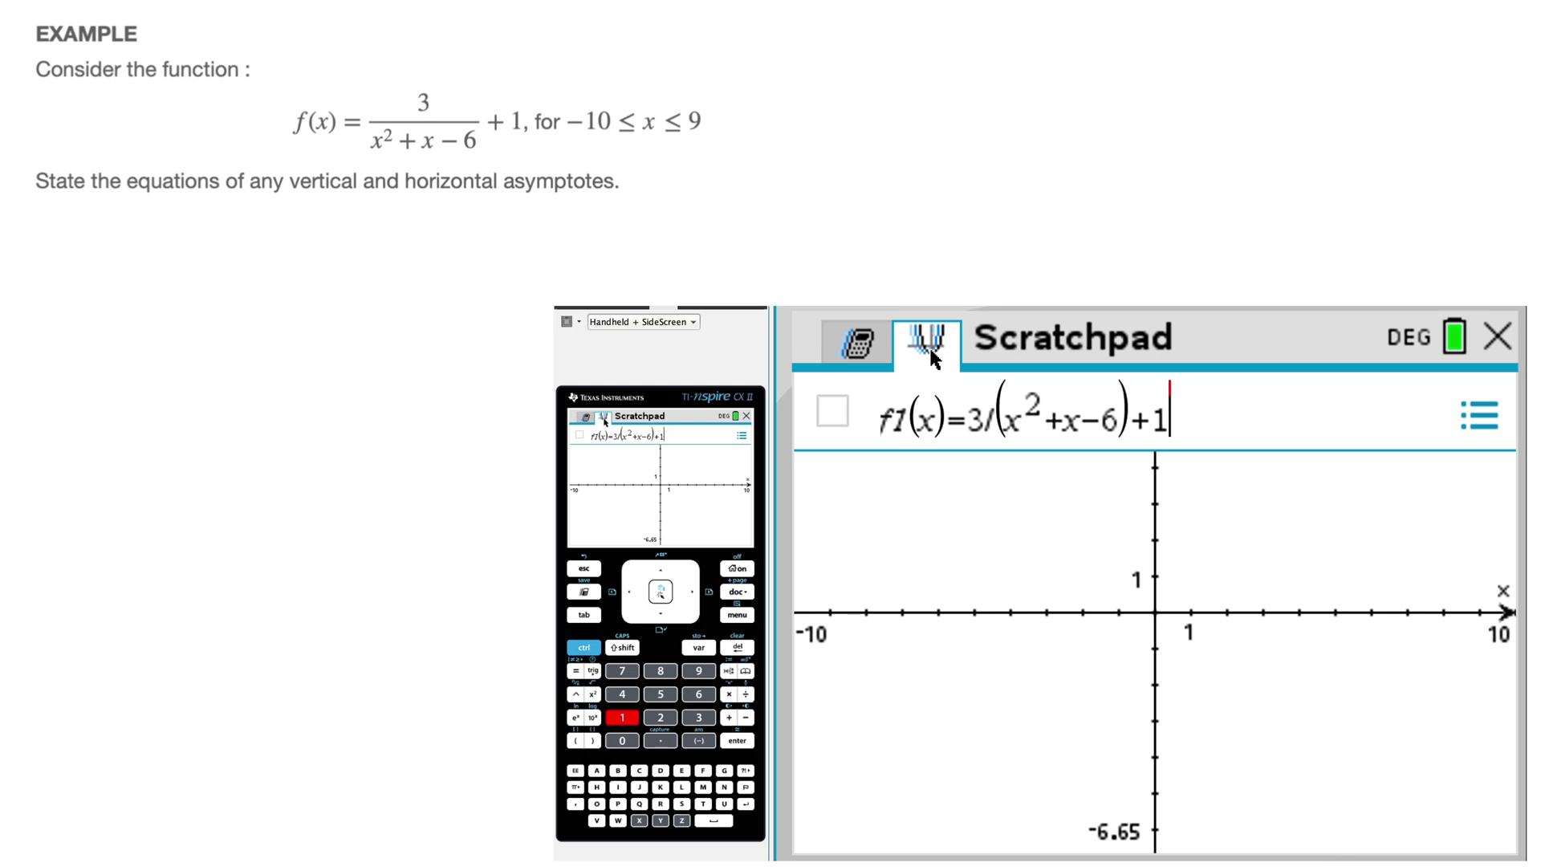
{"action": "key", "text": "Return"}
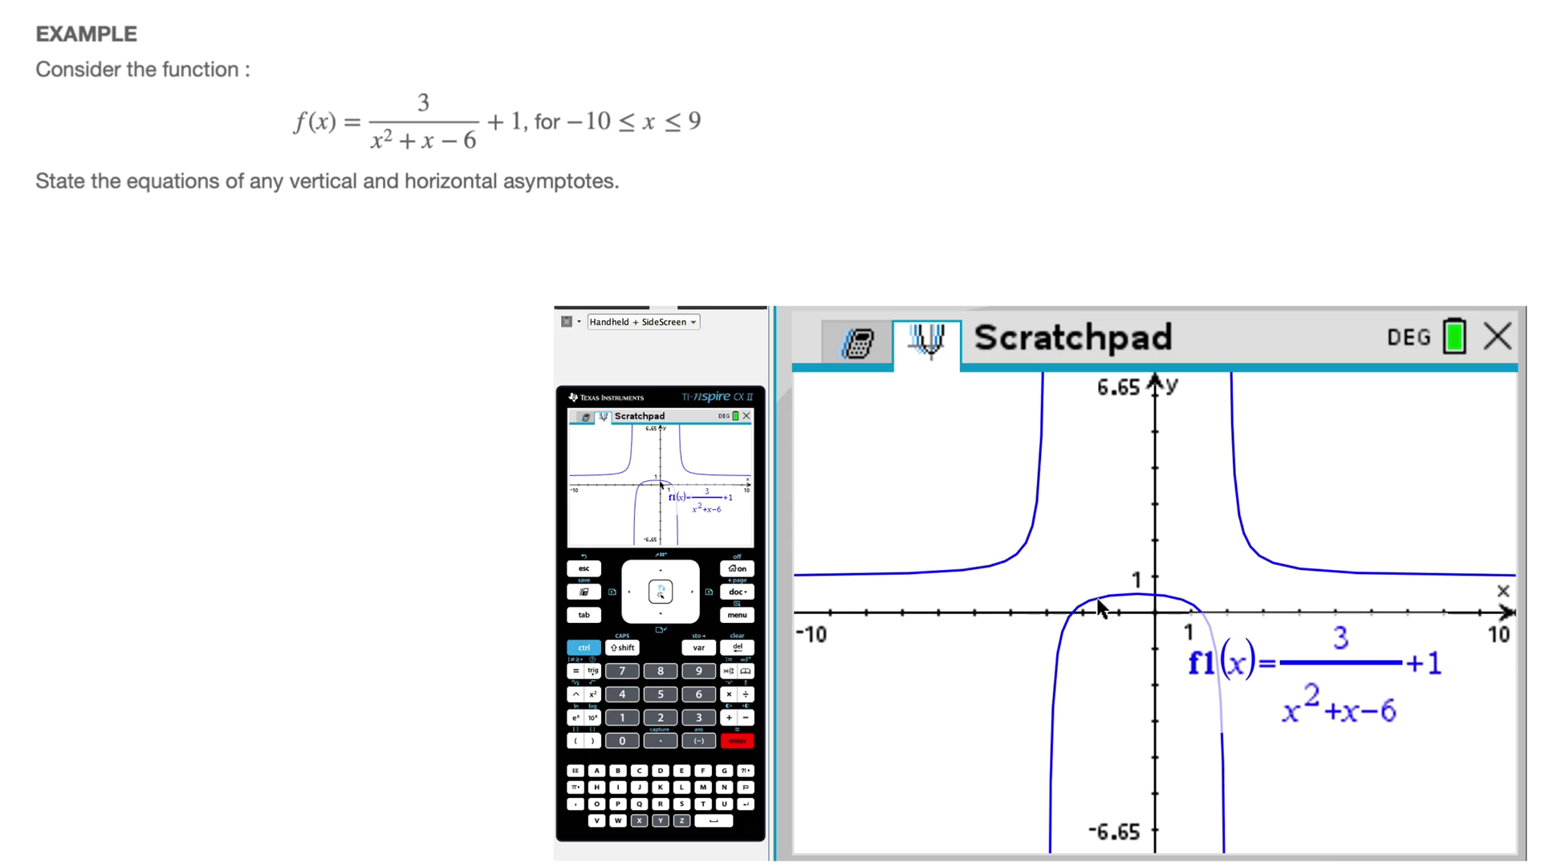
- Set the graph window's XMax to 9 and remove the function's equation label from the graph
{"action": "left_click", "coordinate": [737, 616]}
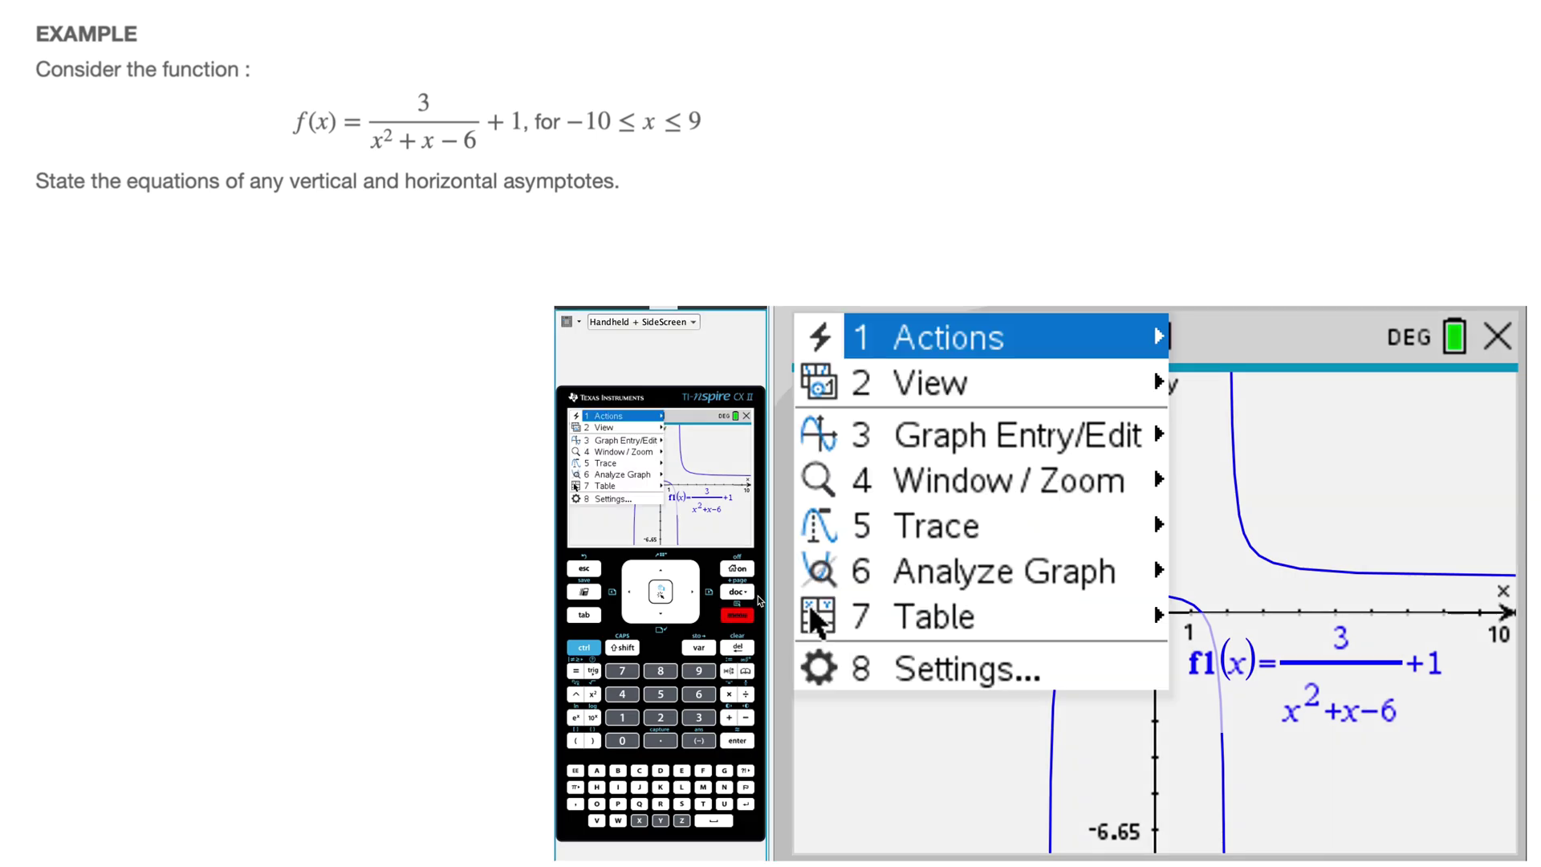
{"action": "mouse_move", "coordinate": [998, 478]}
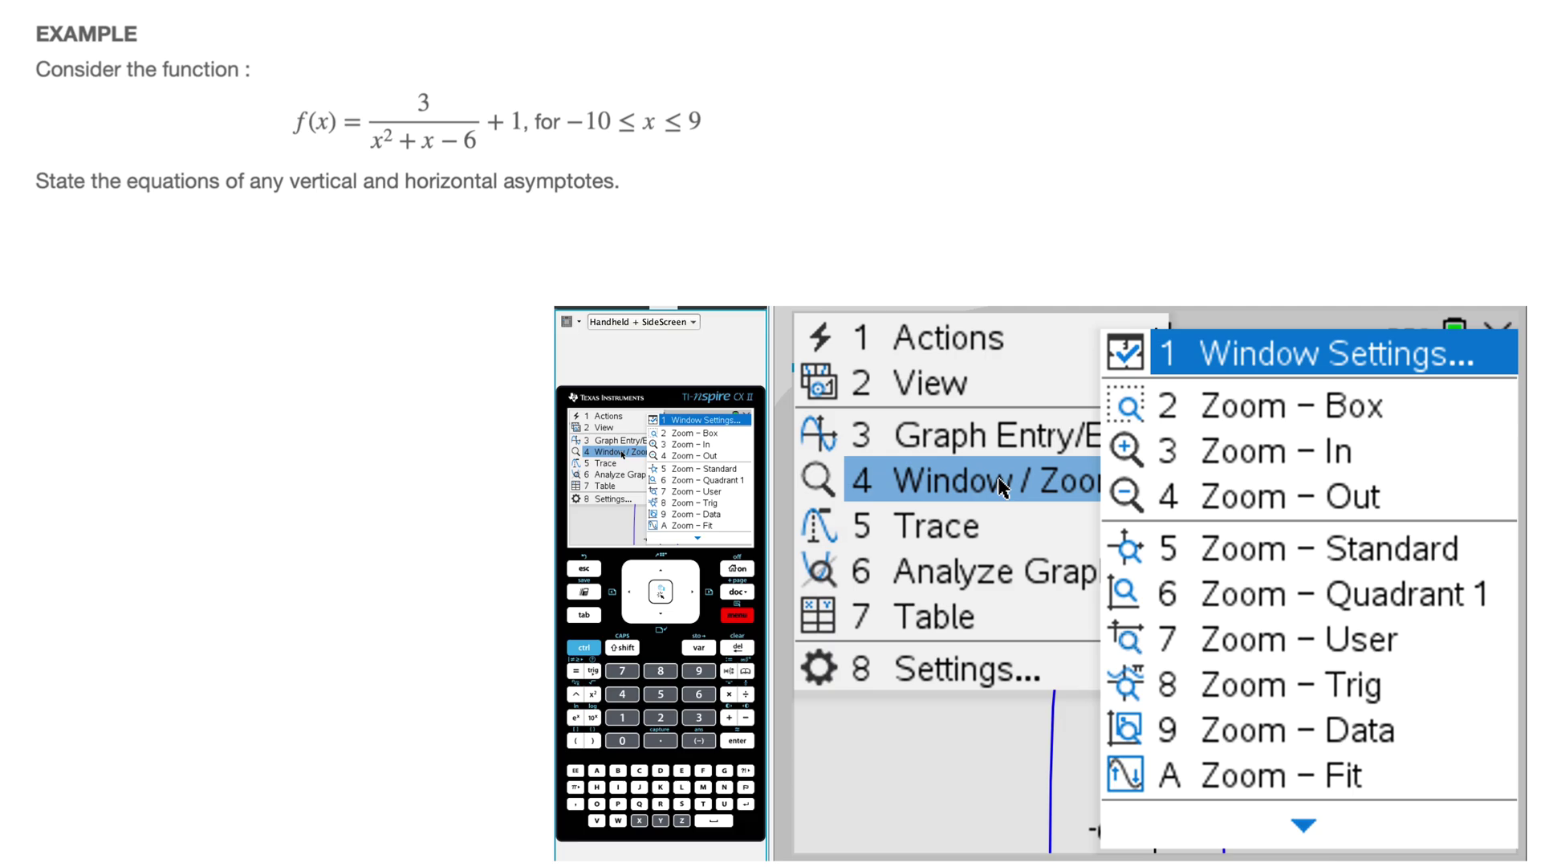
{"action": "left_click", "coordinate": [1248, 363]}
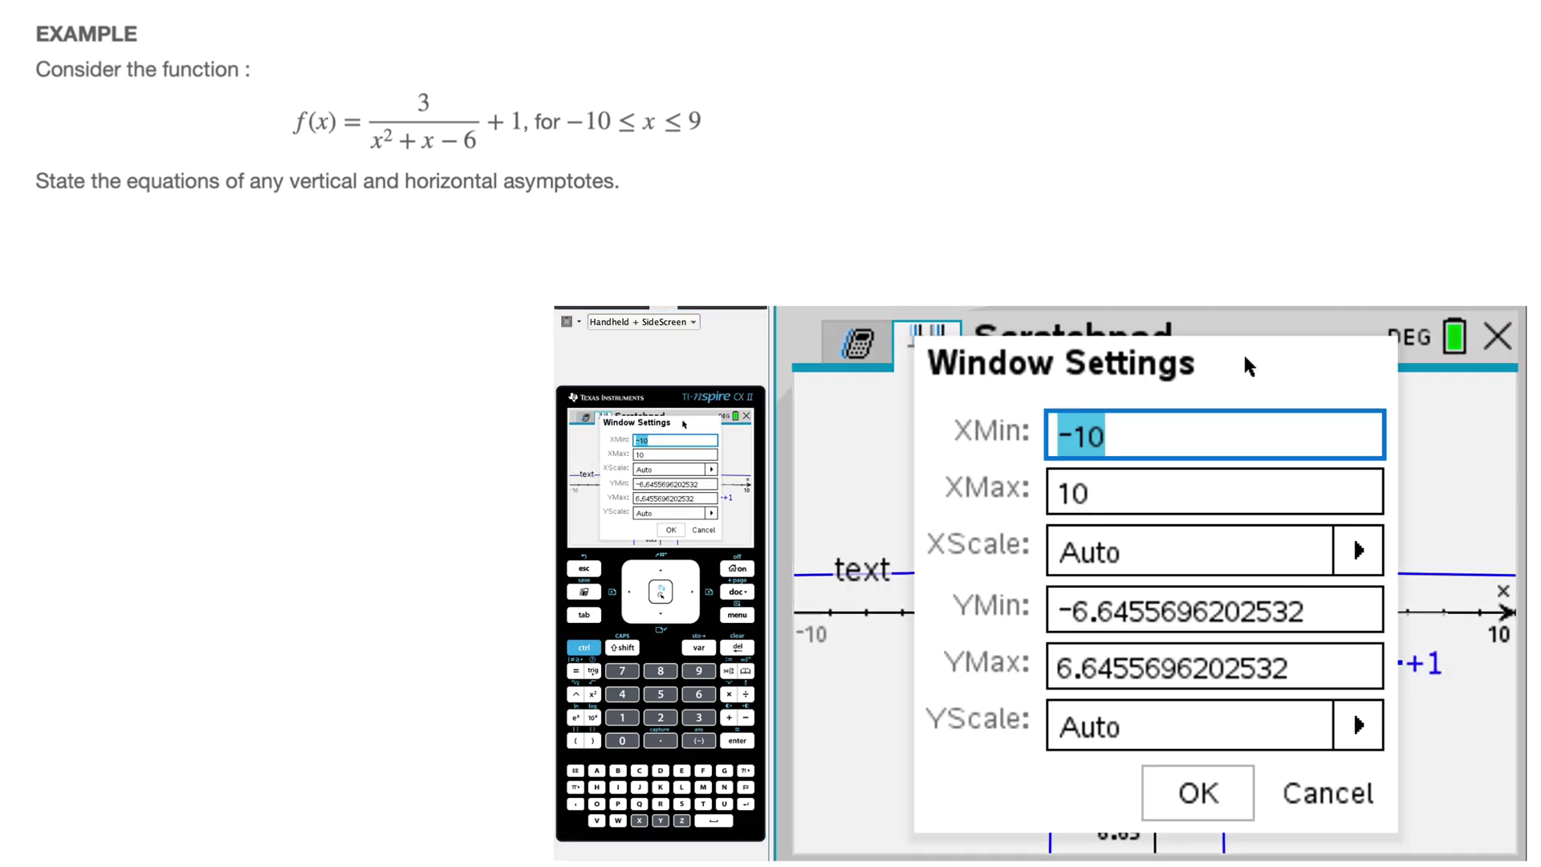
{"action": "key", "text": "Tab"}
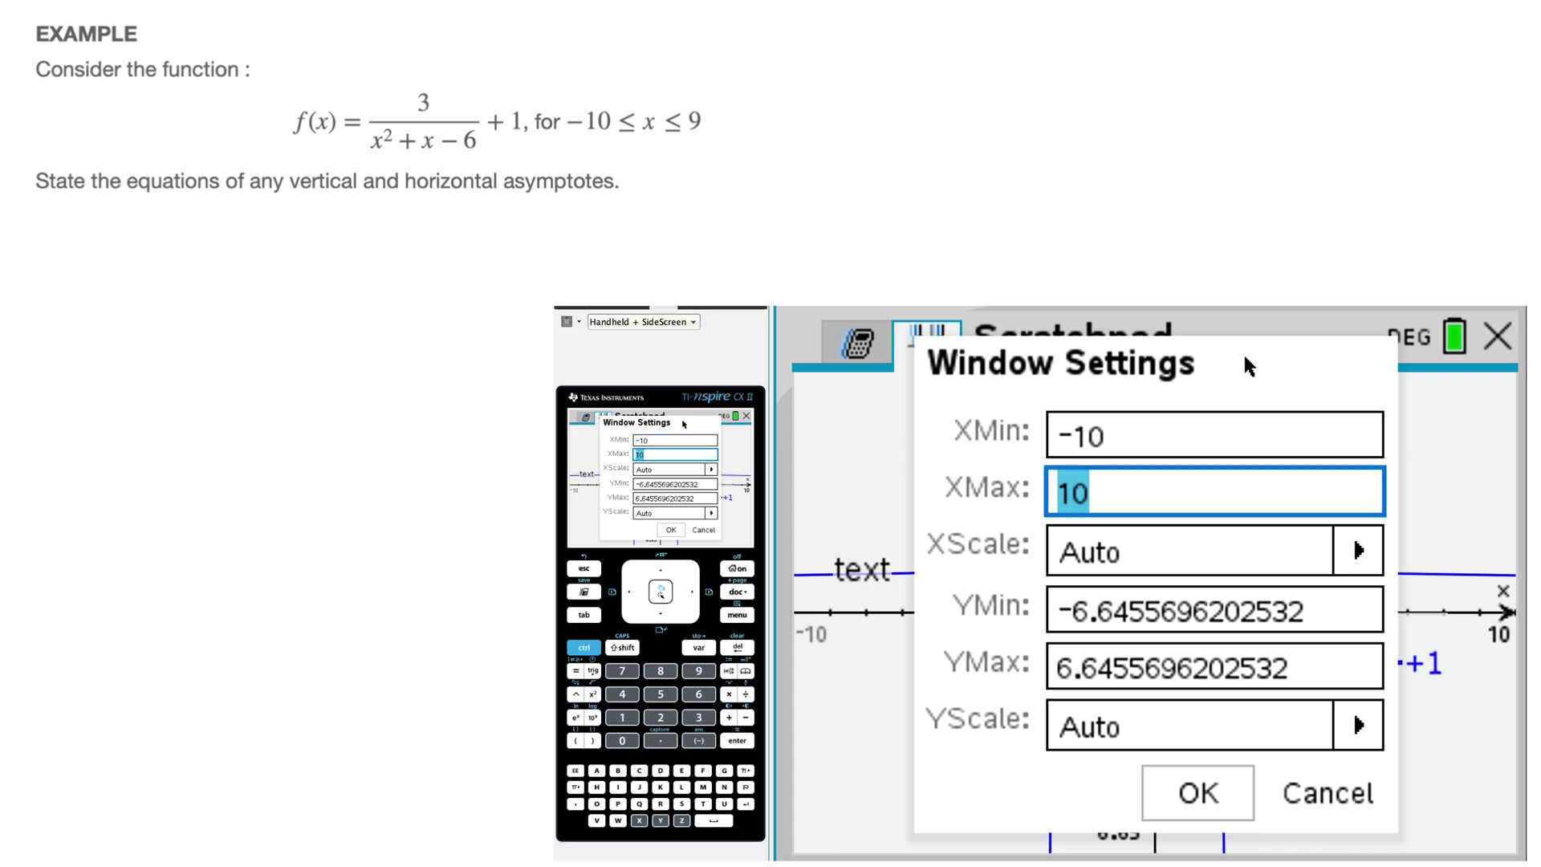
{"action": "type", "text": "9"}
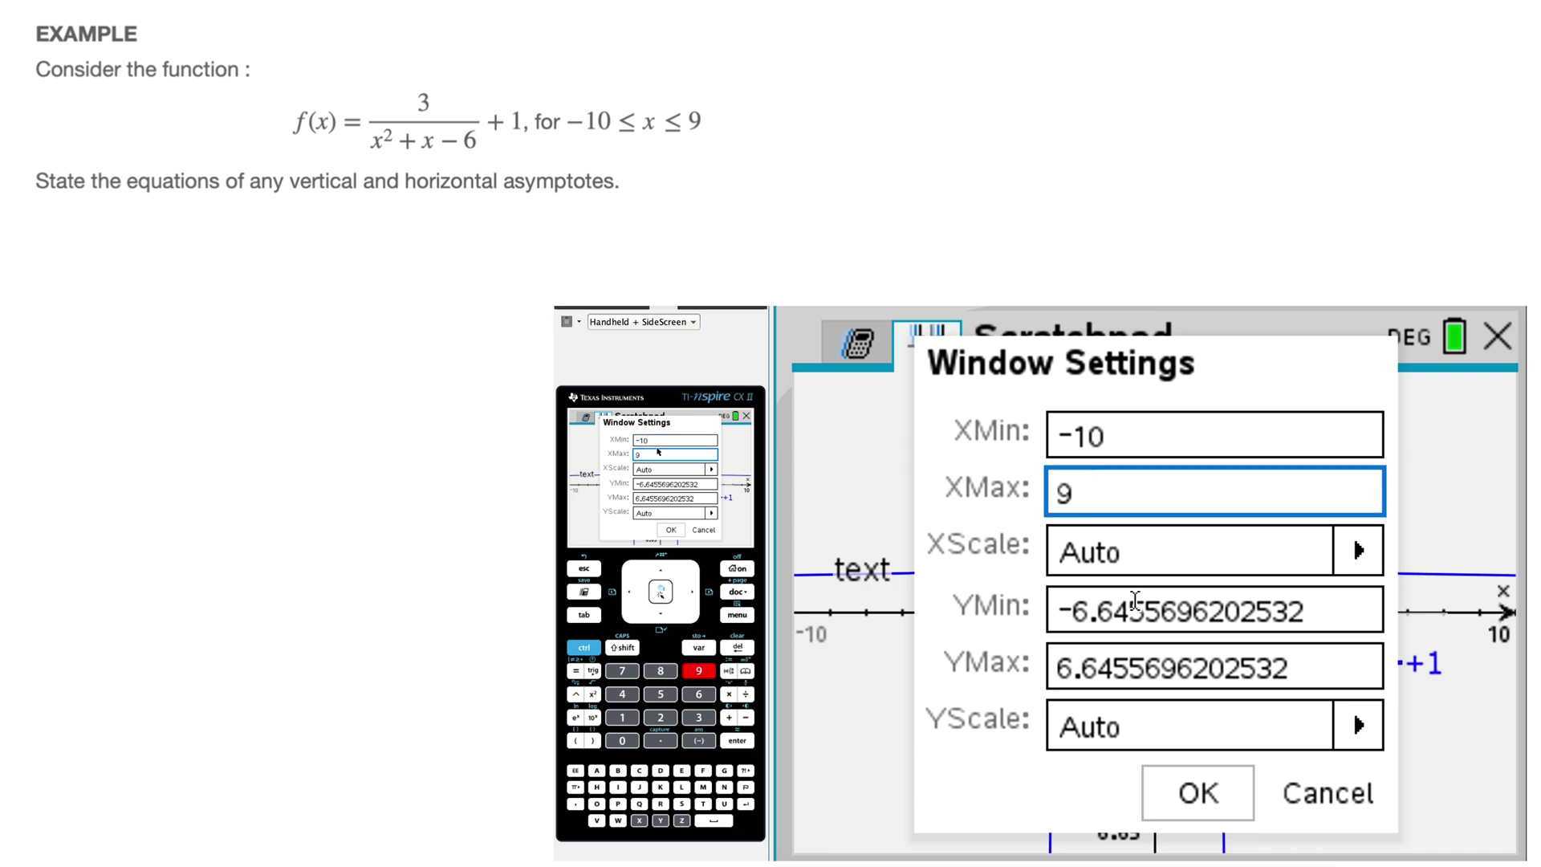
{"action": "left_click", "coordinate": [1210, 780]}
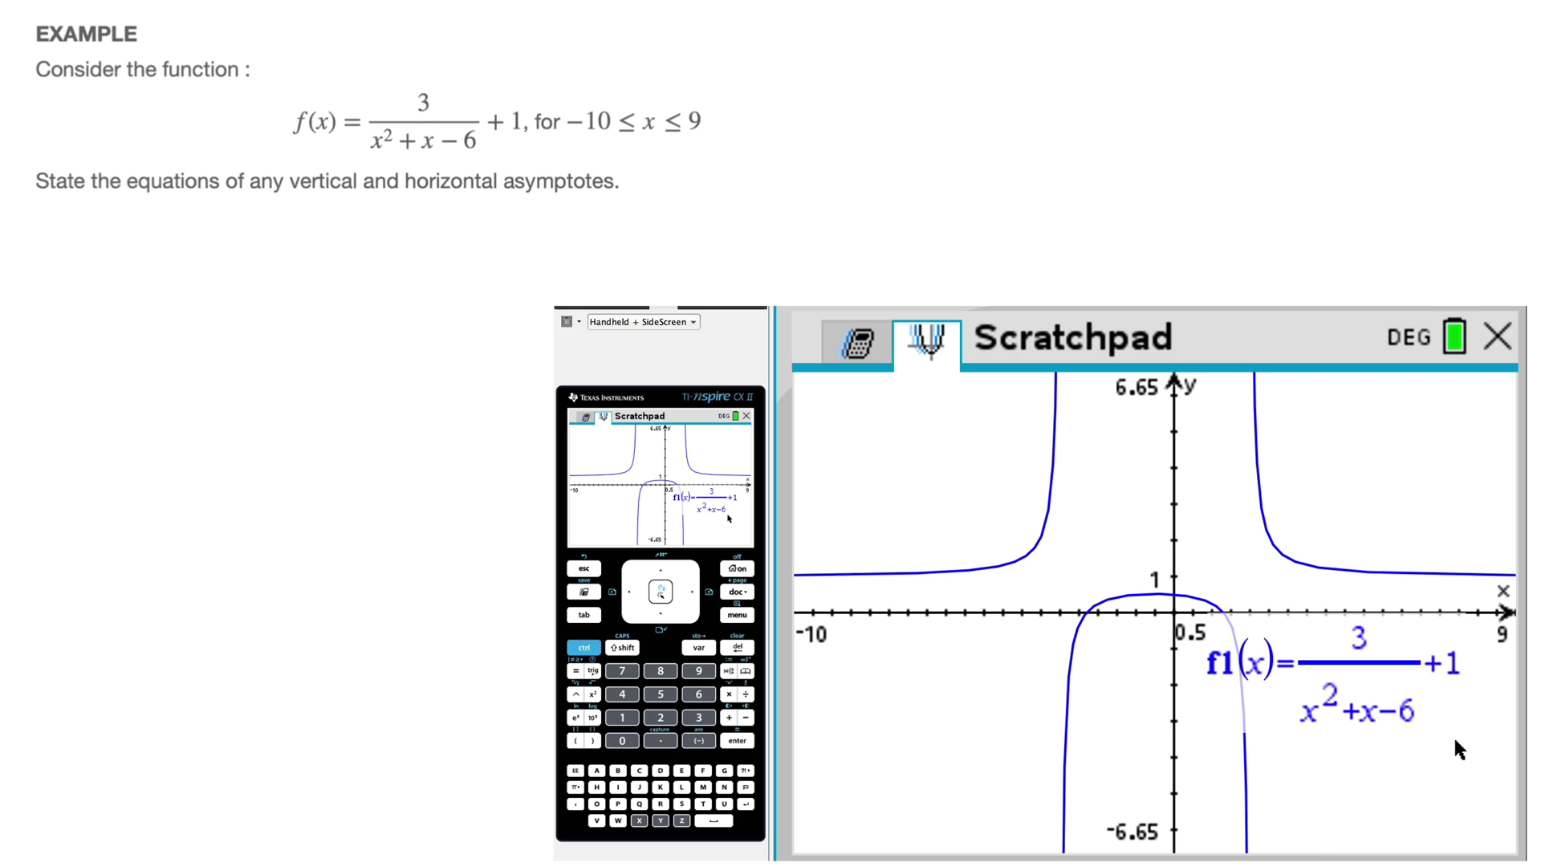
{"action": "left_click", "coordinate": [1382, 667]}
{"action": "key", "text": "Delete"}
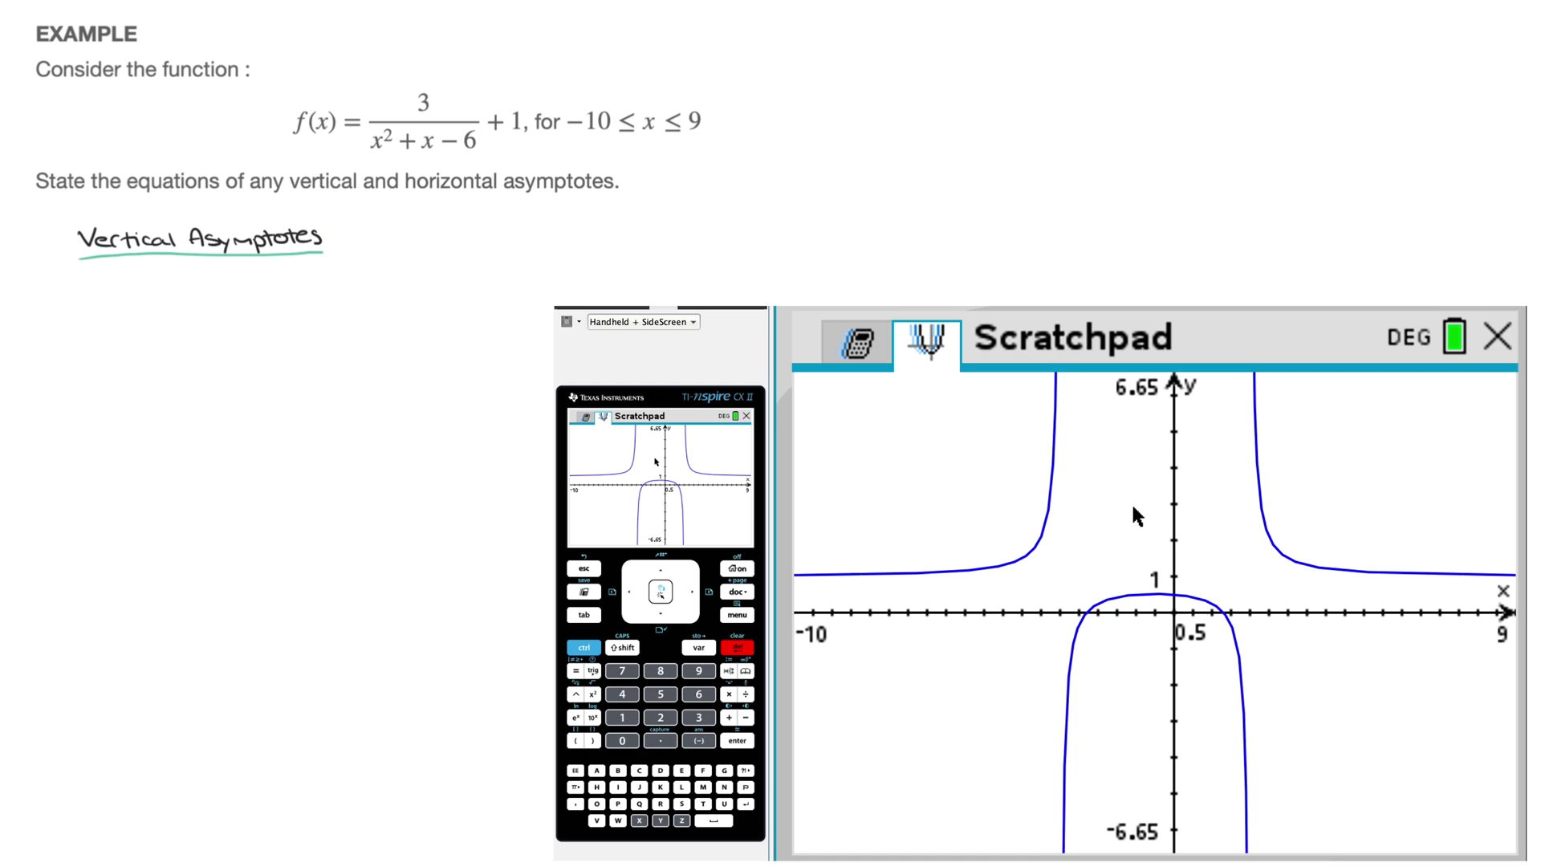
- Handwrite "3 Parts ⇒ 3-1 = 2 vertical asymptotes" under the Vertical Asymptotes heading and double-underline the result 2
{"action": "mouse_move", "coordinate": [93, 279]}
{"action": "left_mouse_down"}
{"action": "mouse_move", "coordinate": [93, 297]}
{"action": "mouse_move", "coordinate": [148, 282]}
{"action": "mouse_move", "coordinate": [166, 297]}
{"action": "mouse_move", "coordinate": [397, 279]}
{"action": "left_mouse_up"}
{"action": "mouse_move", "coordinate": [398, 275]}
{"action": "left_mouse_down"}
{"action": "mouse_move", "coordinate": [414, 289]}
{"action": "mouse_move", "coordinate": [589, 277]}
{"action": "left_mouse_up"}
{"action": "left_click_drag", "start_coordinate": [323, 297], "coordinate": [344, 301]}
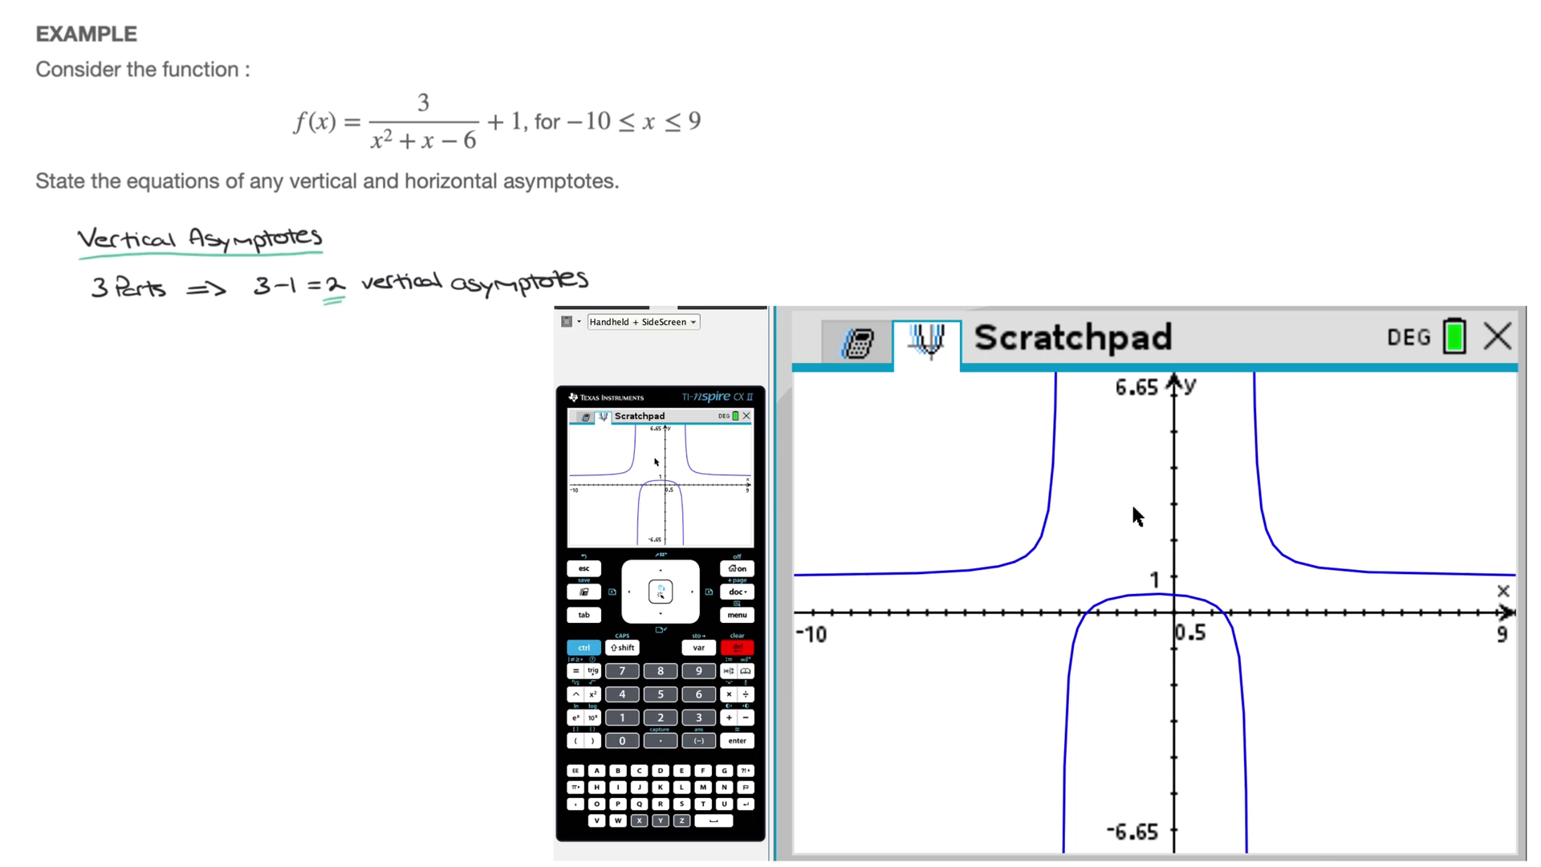
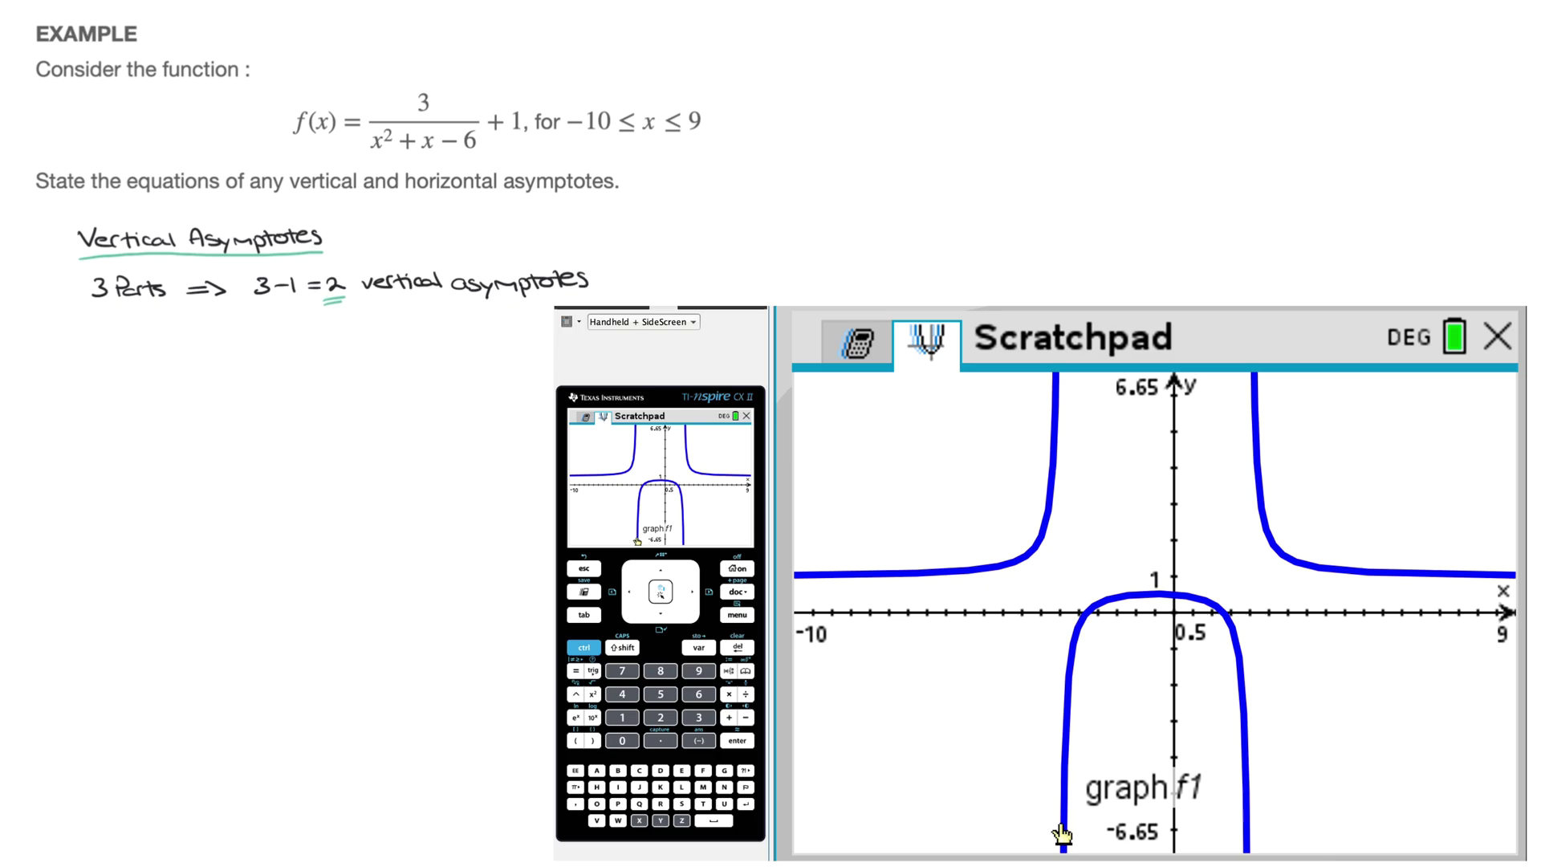
- Show a split-screen table of values for f1 beside the graph and go to x = 0 in its x column
{"action": "left_click", "coordinate": [738, 616]}
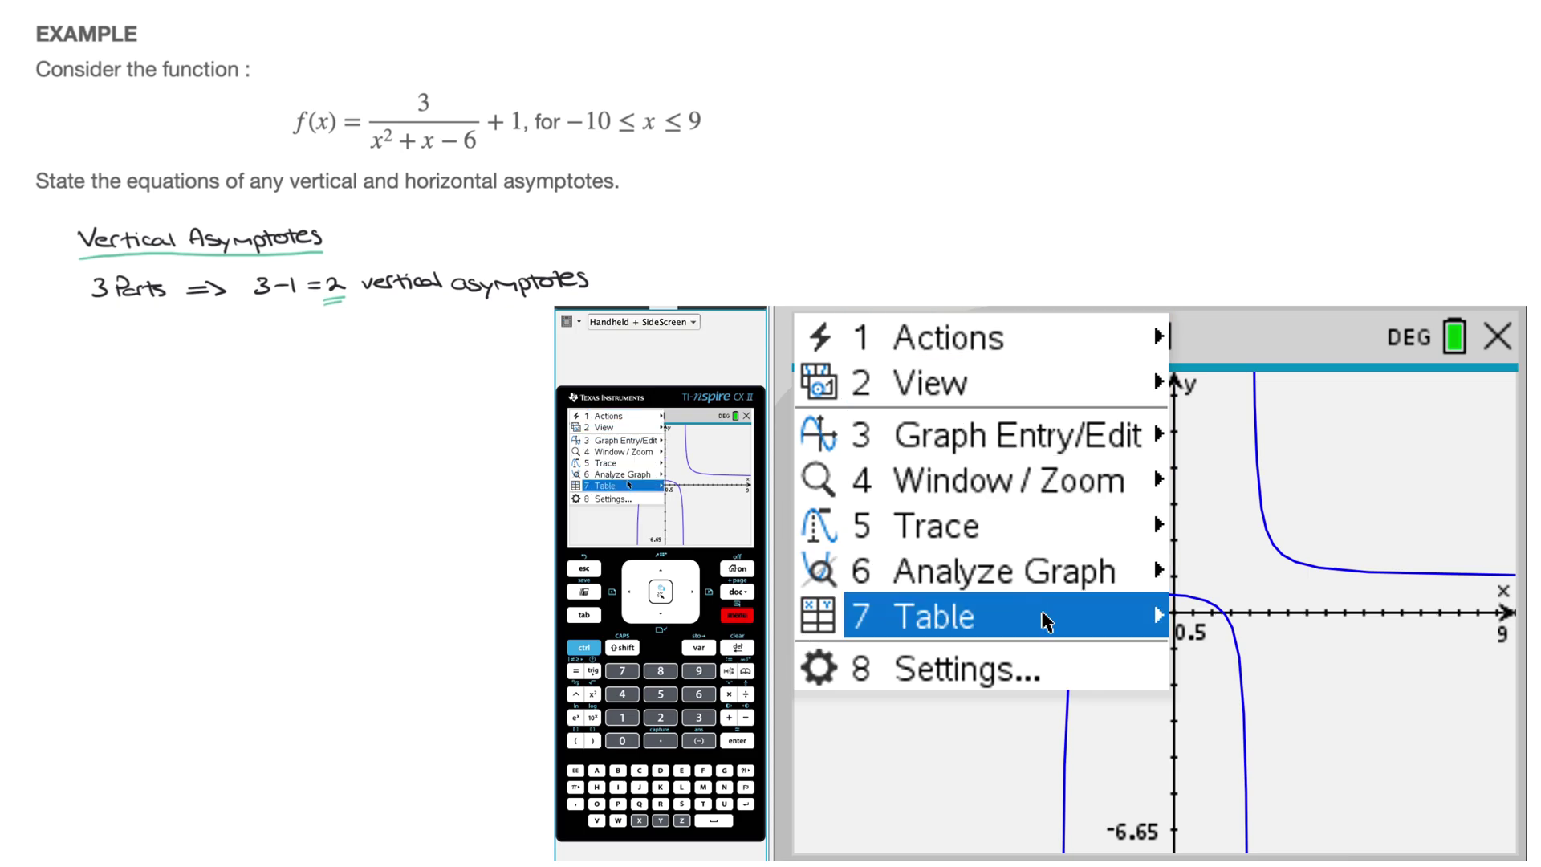
{"action": "mouse_move", "coordinate": [1046, 622]}
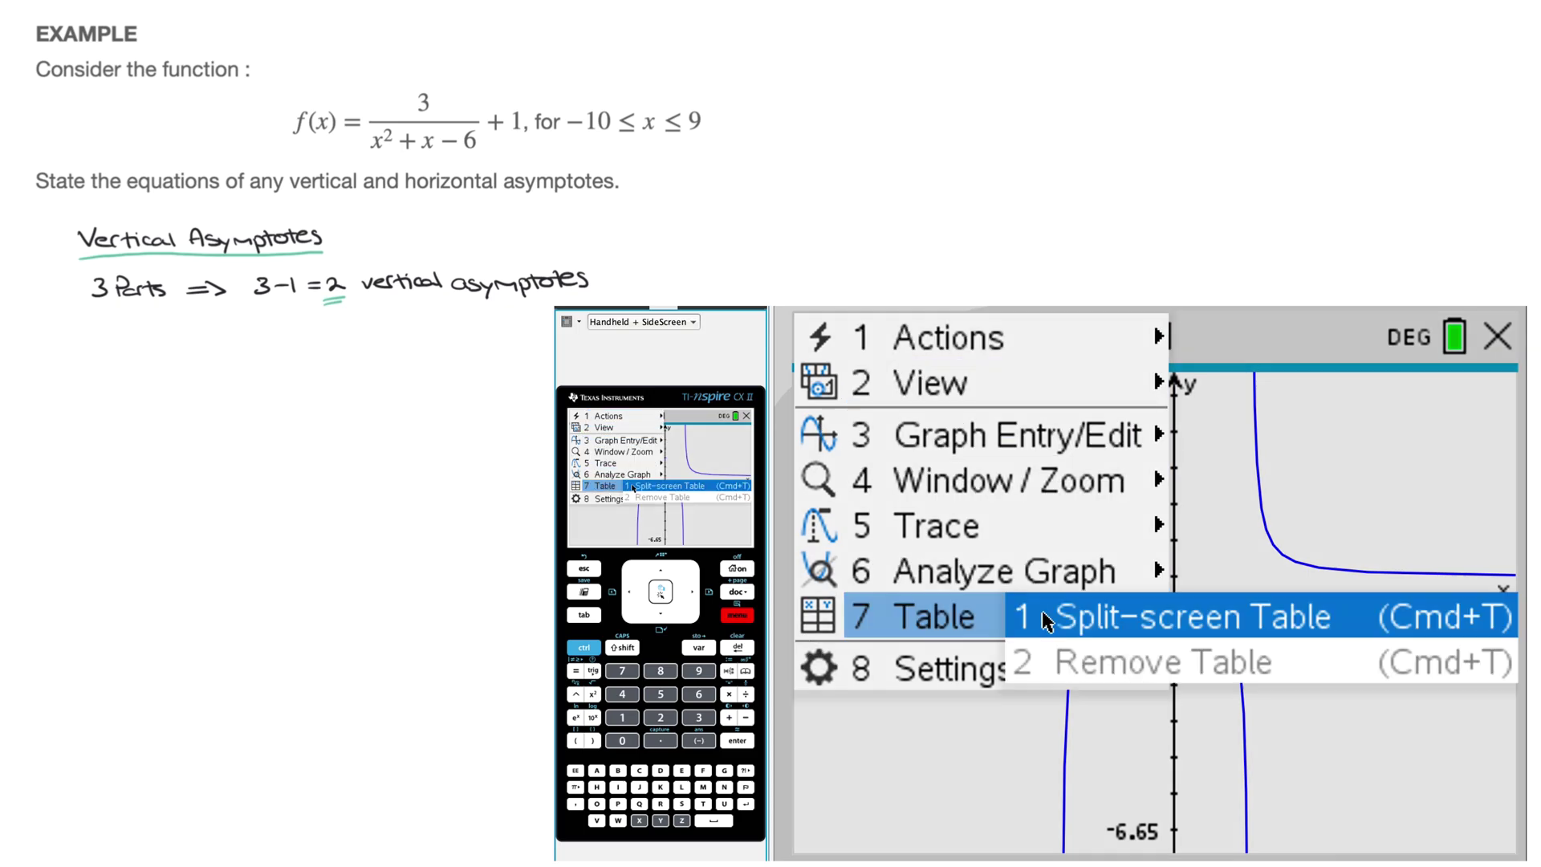
{"action": "left_click", "coordinate": [1339, 623]}
{"action": "key", "text": "Left"}
{"action": "key", "text": "Up"}
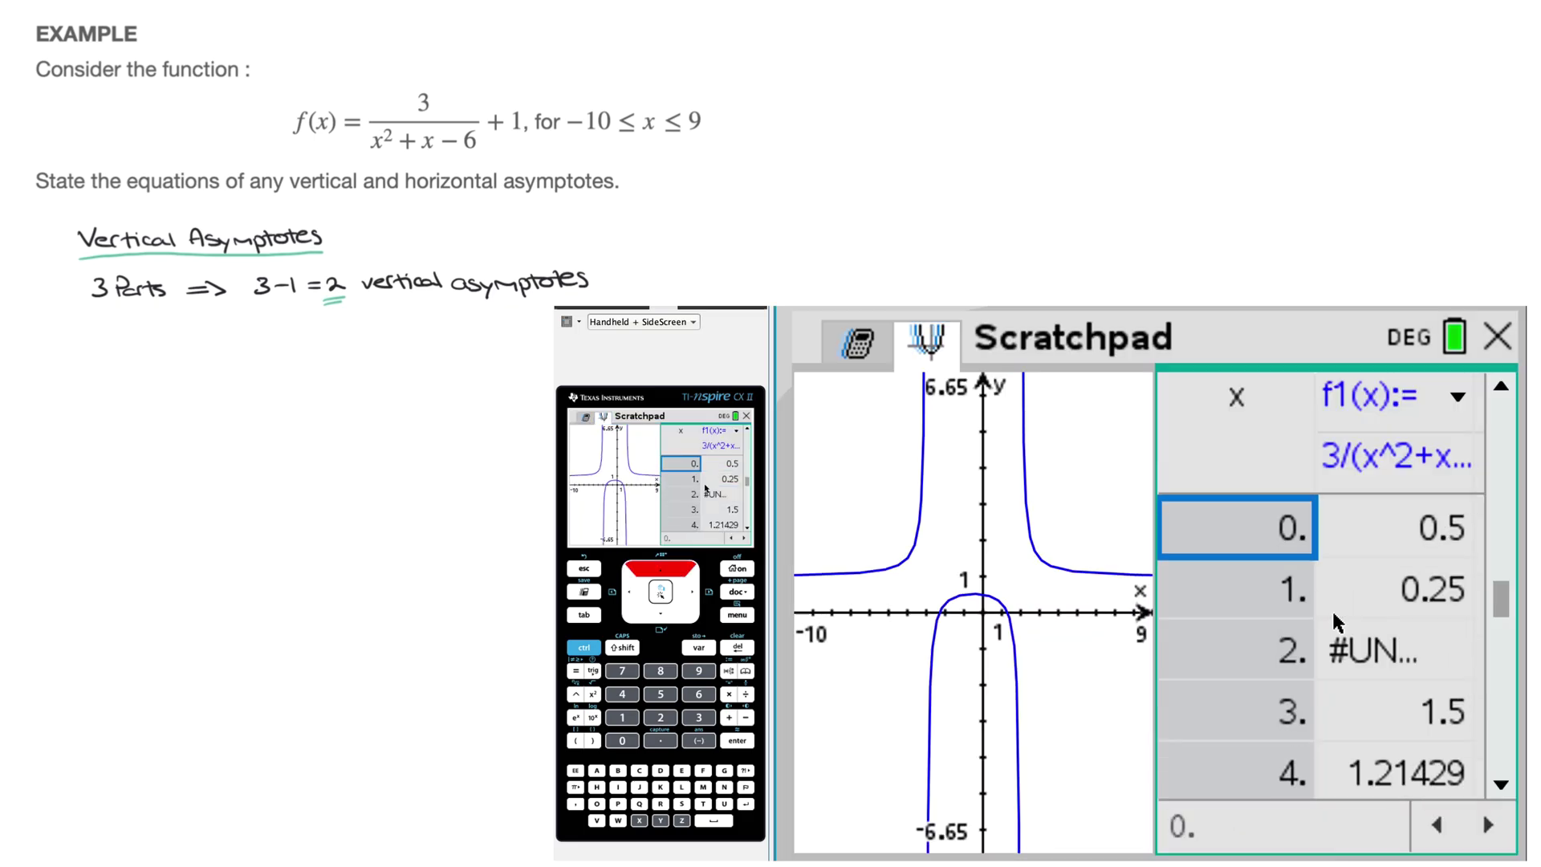
- Check the f1 values in the table at x = 0 and x = 2
{"action": "key", "text": "Right"}
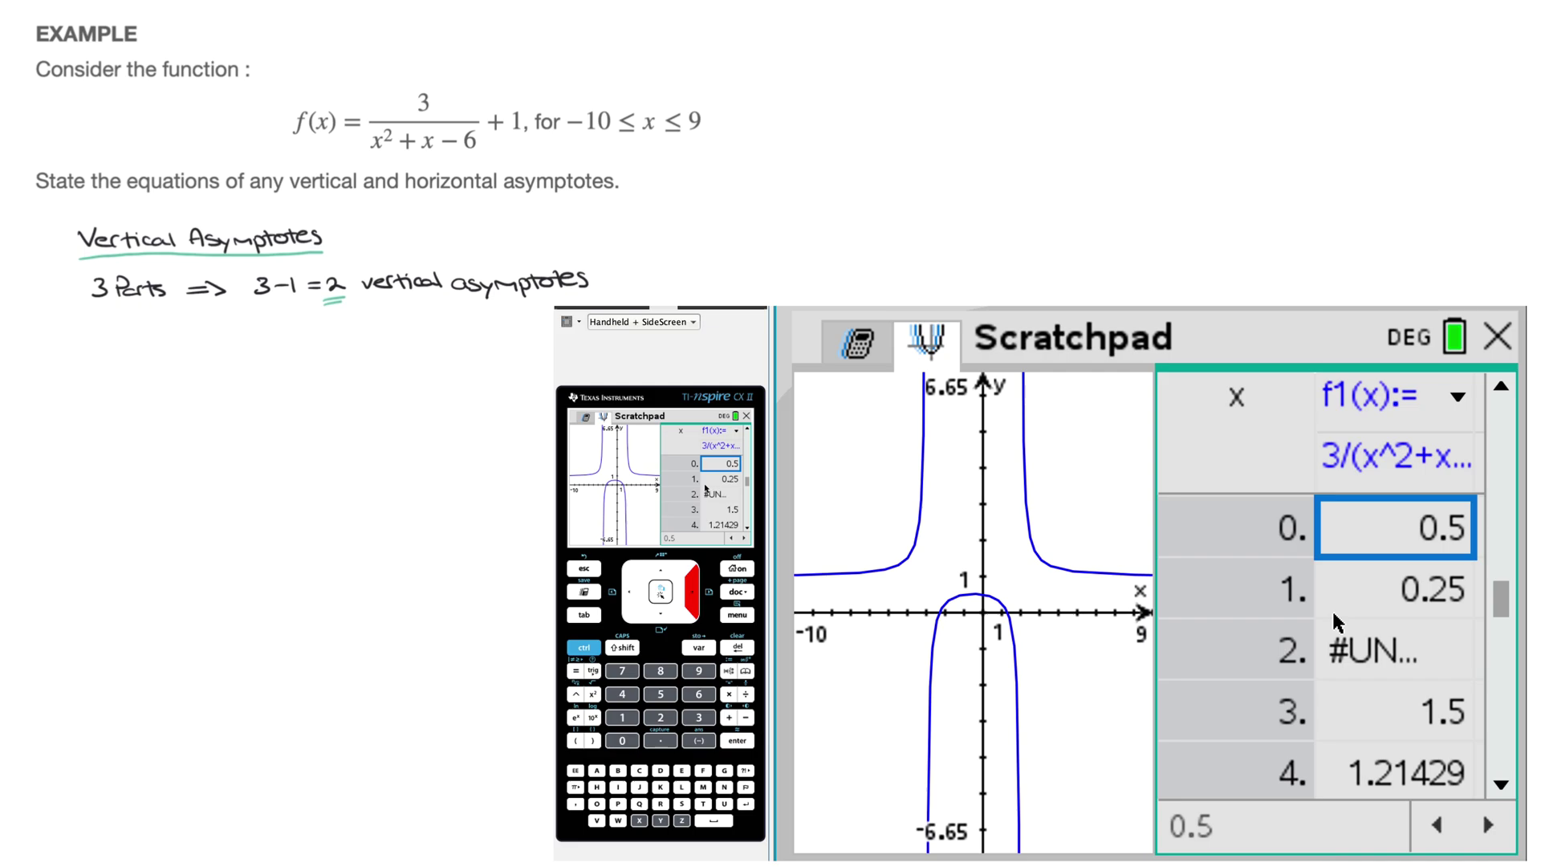
{"action": "key", "text": "Left"}
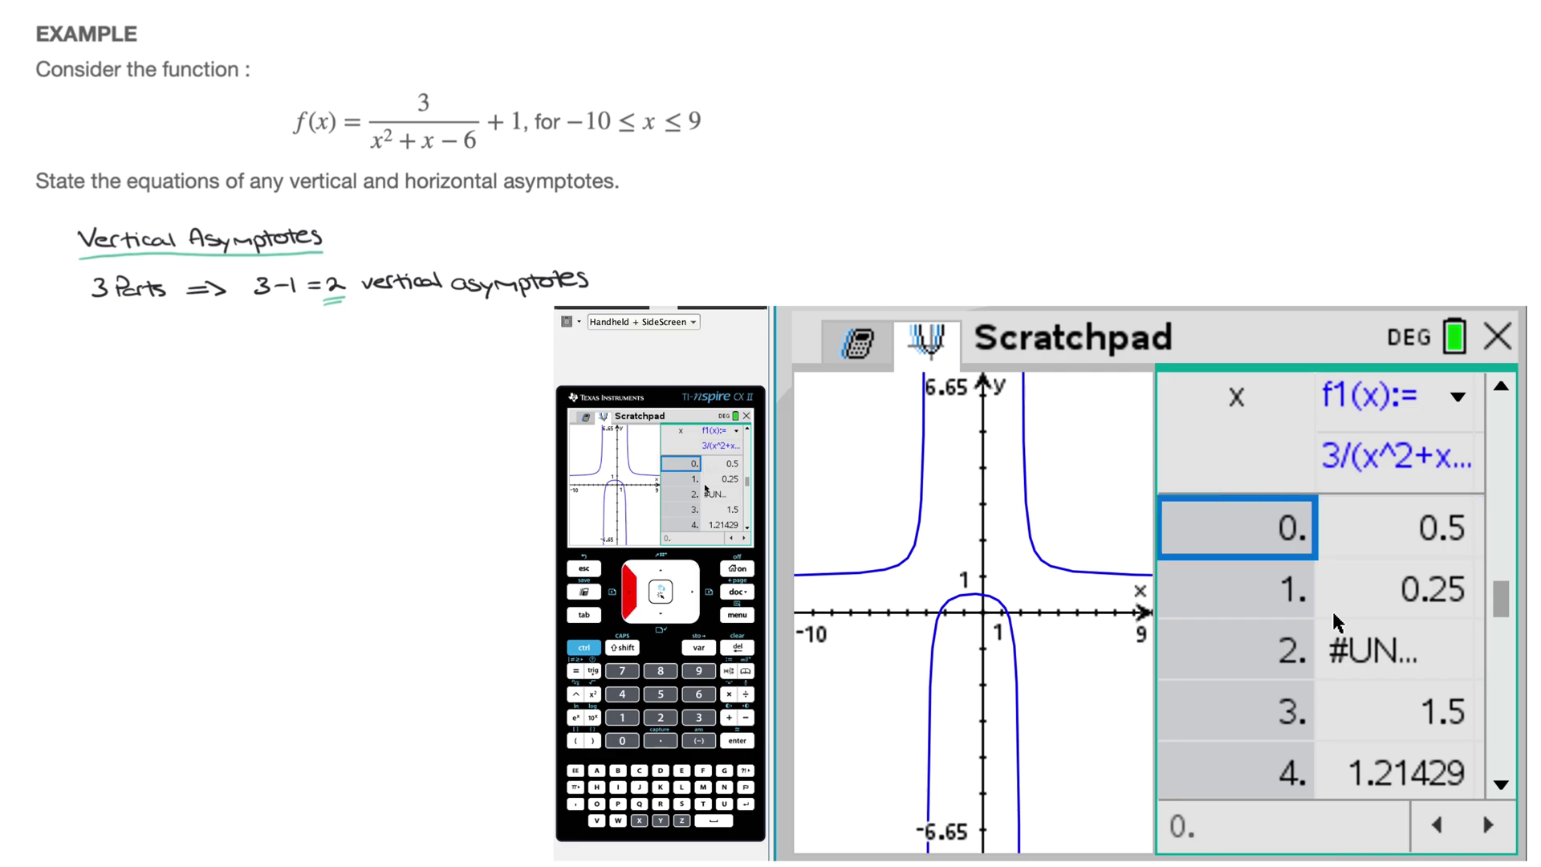
{"action": "key", "text": "Down"}
{"action": "key", "text": "Down"}
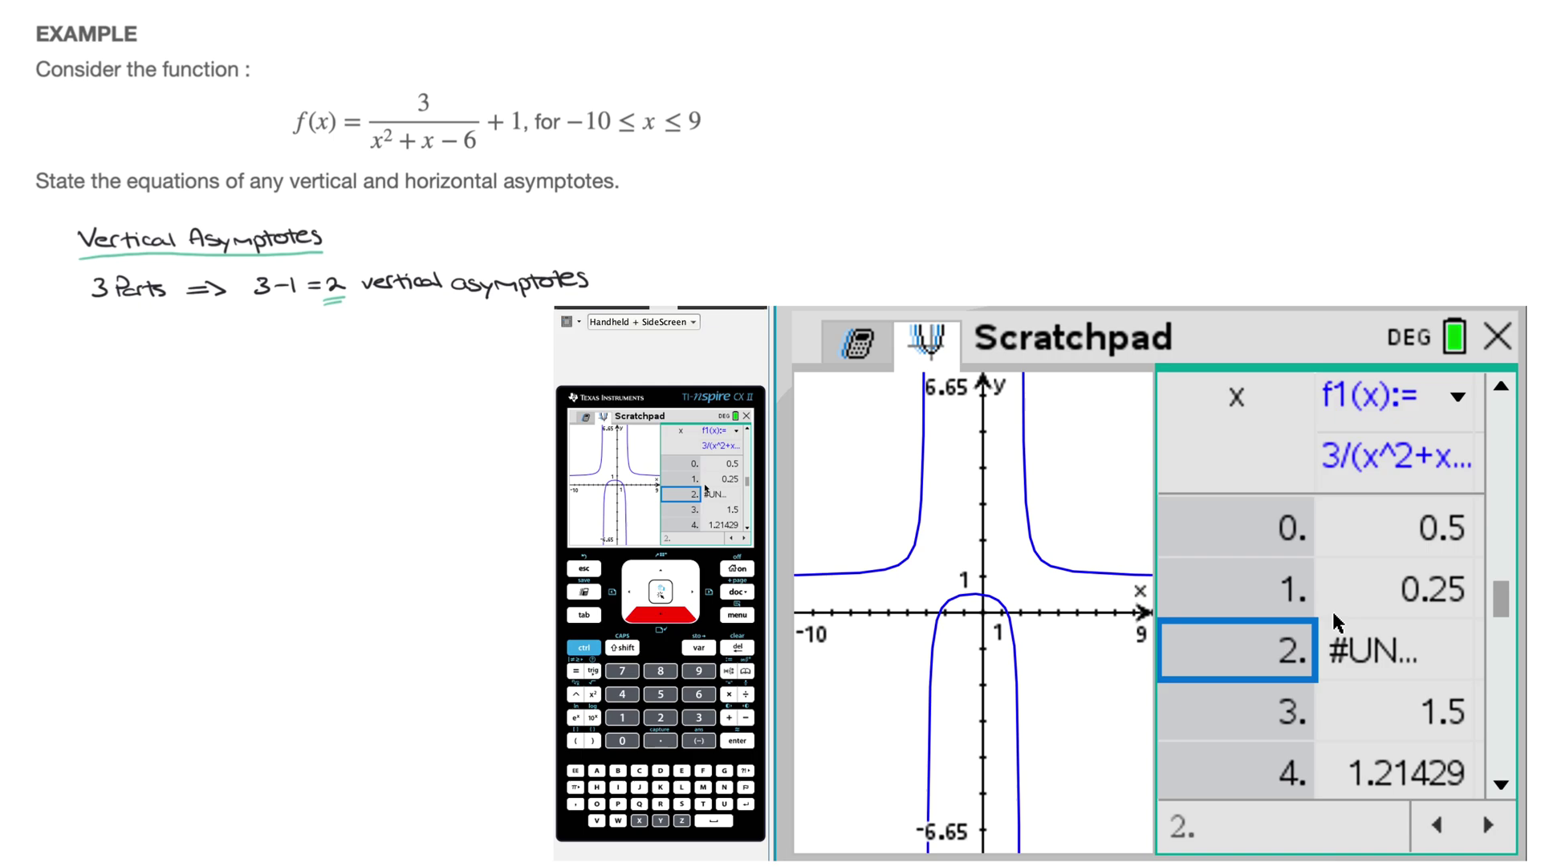
{"action": "key", "text": "Right"}
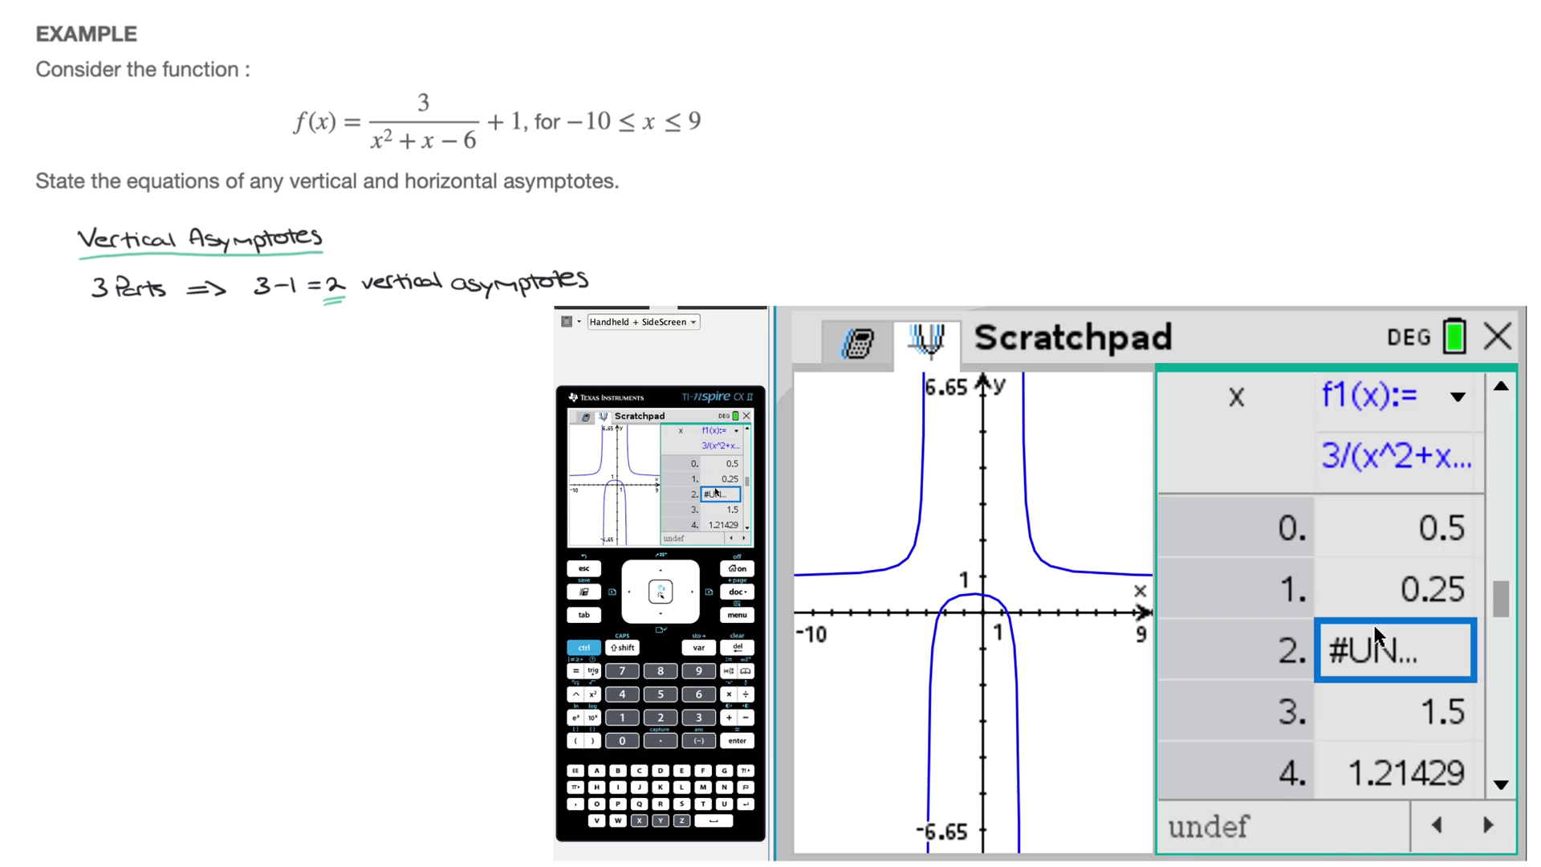
{"action": "key", "text": "Right"}
{"action": "key", "text": "Left"}
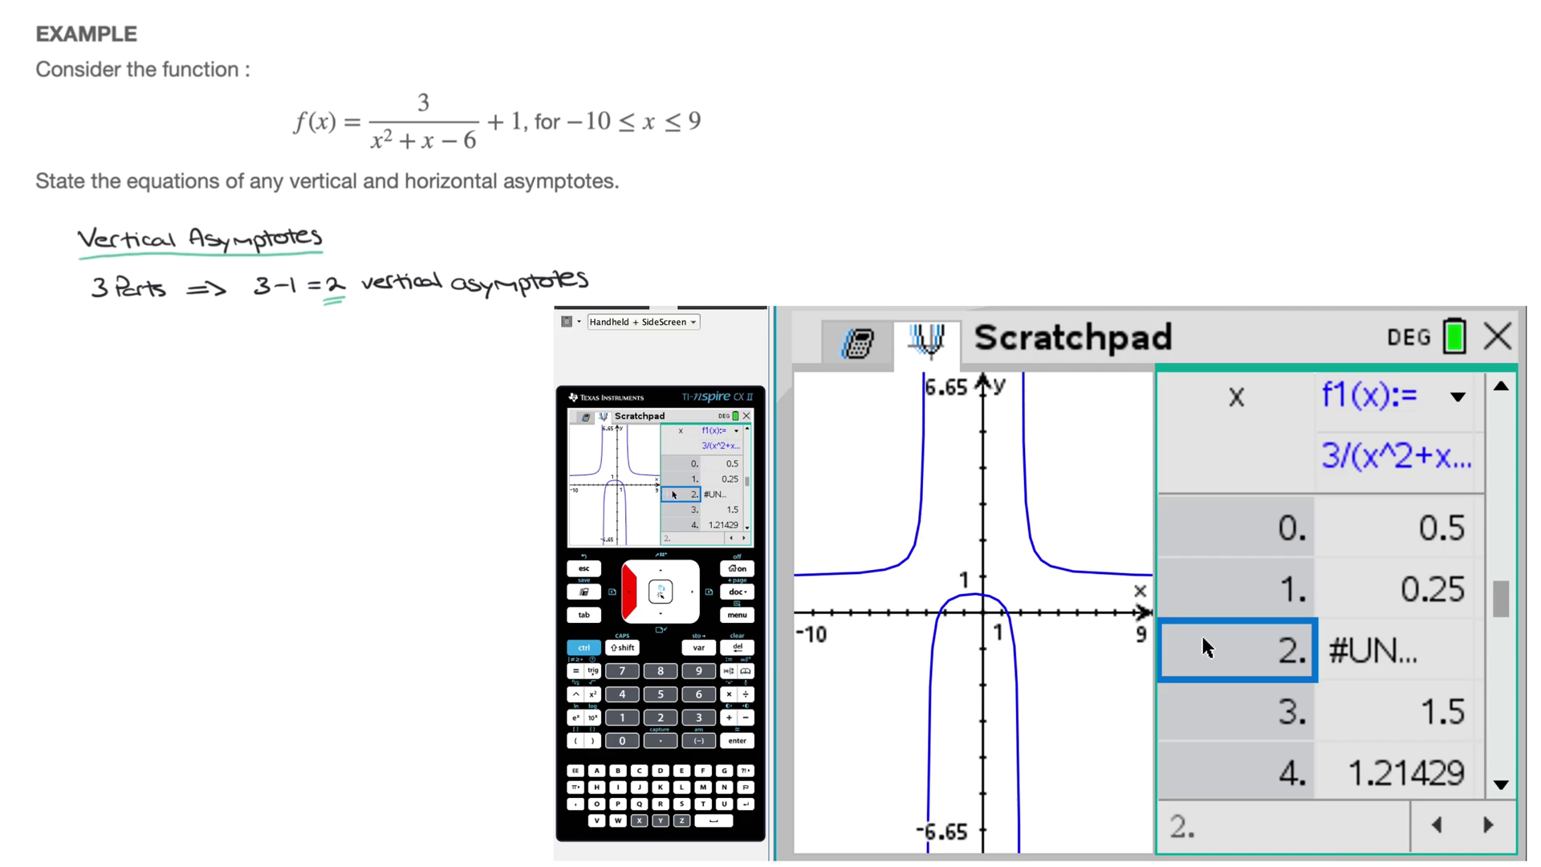
- Go back through the table to the negative x values and check the f1 value at x = -3
{"action": "key", "text": "Up"}
{"action": "key", "text": "Up"}
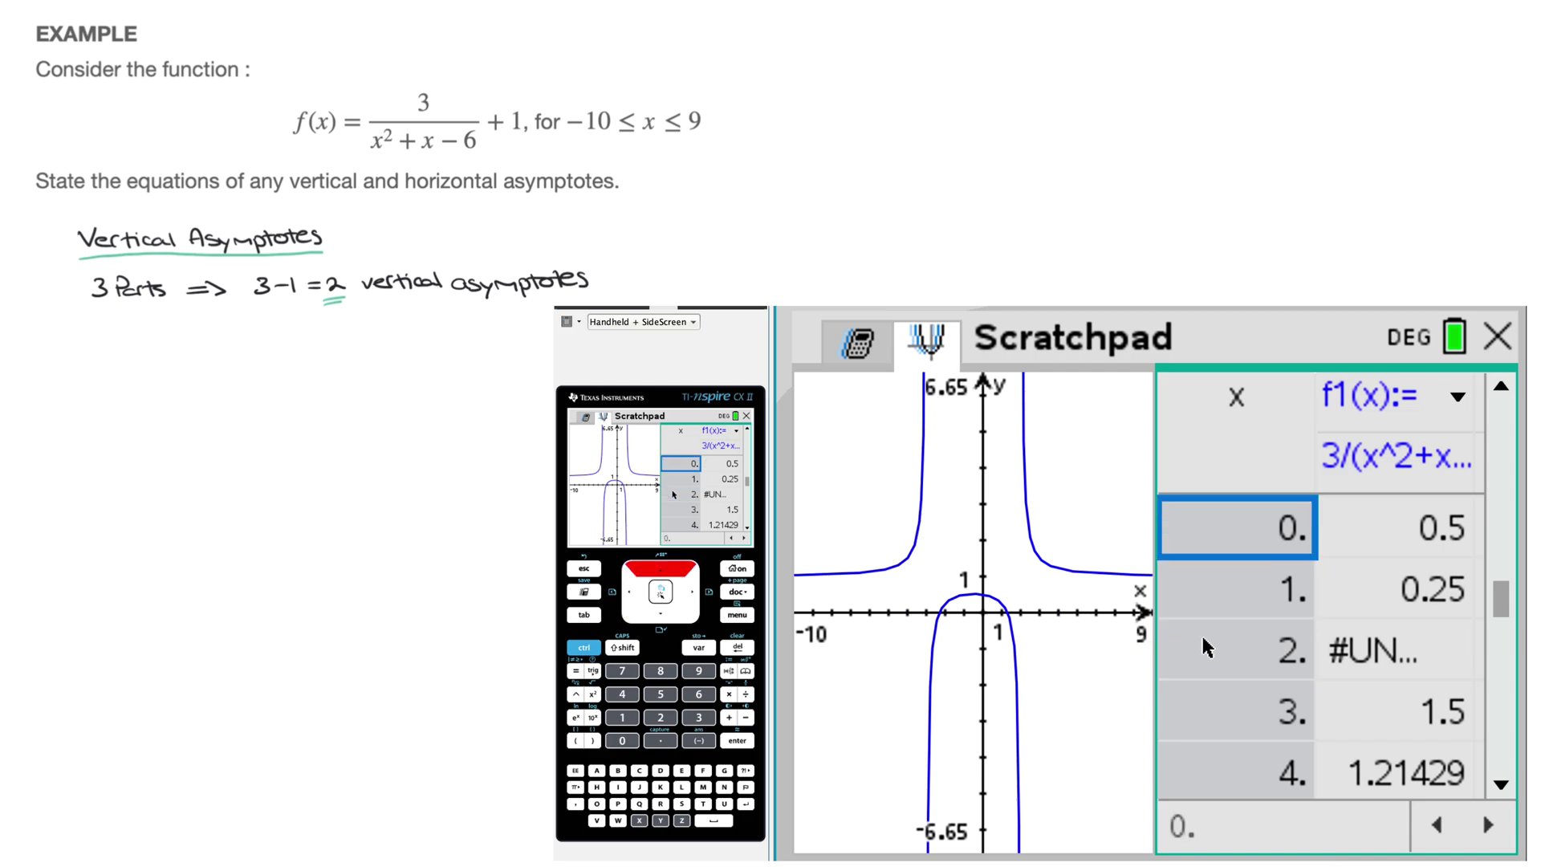
{"action": "key", "text": "Up"}
{"action": "key", "text": "Up"}
{"action": "key", "text": "Up"}
{"action": "key", "text": "Up"}
{"action": "key", "text": "Up"}
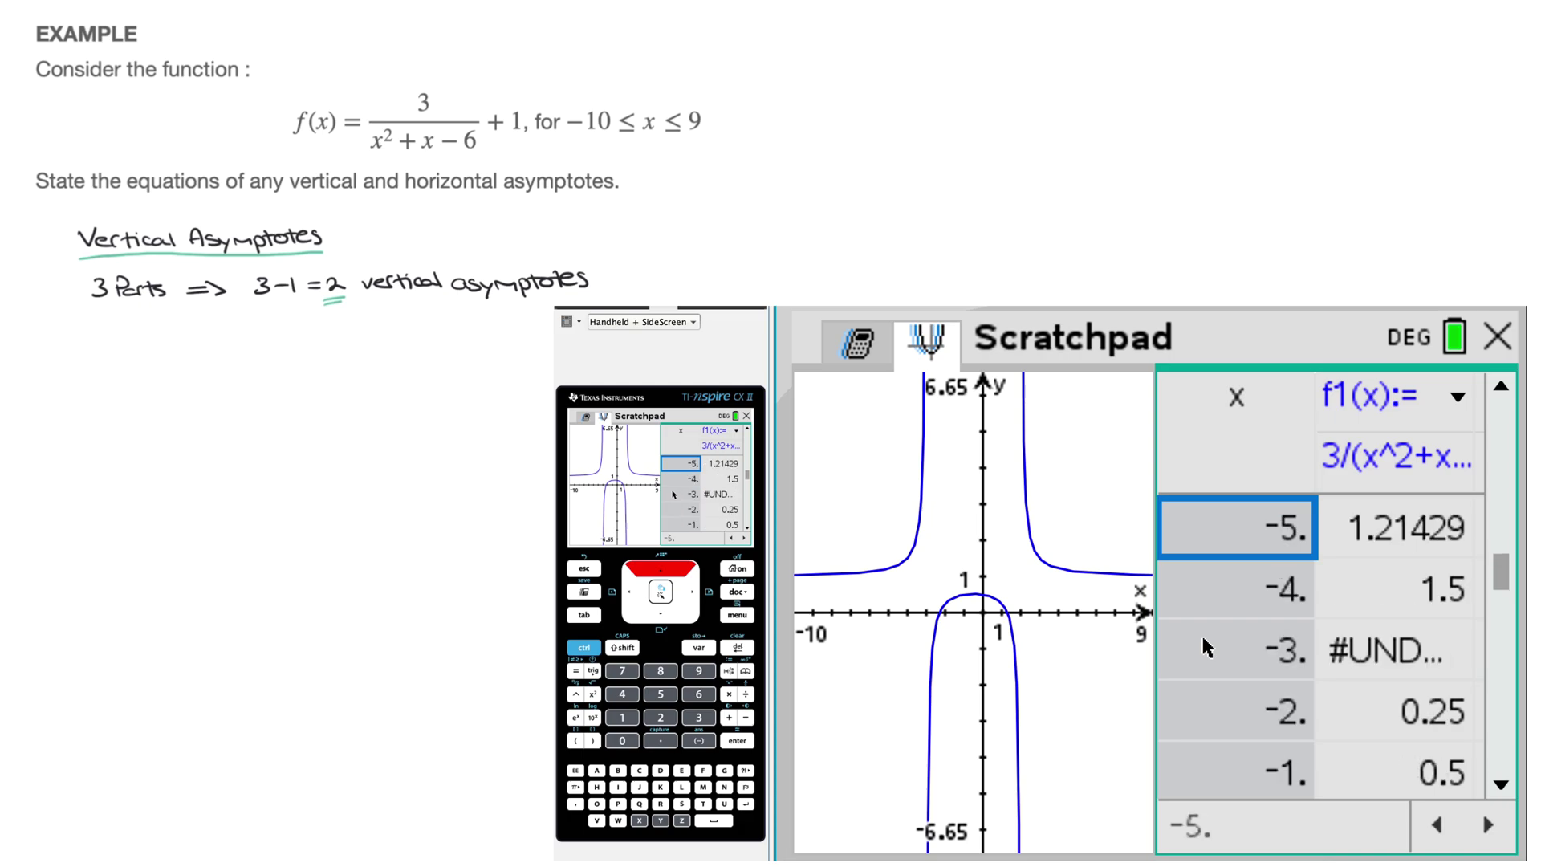
{"action": "key", "text": "Down"}
{"action": "key", "text": "Down"}
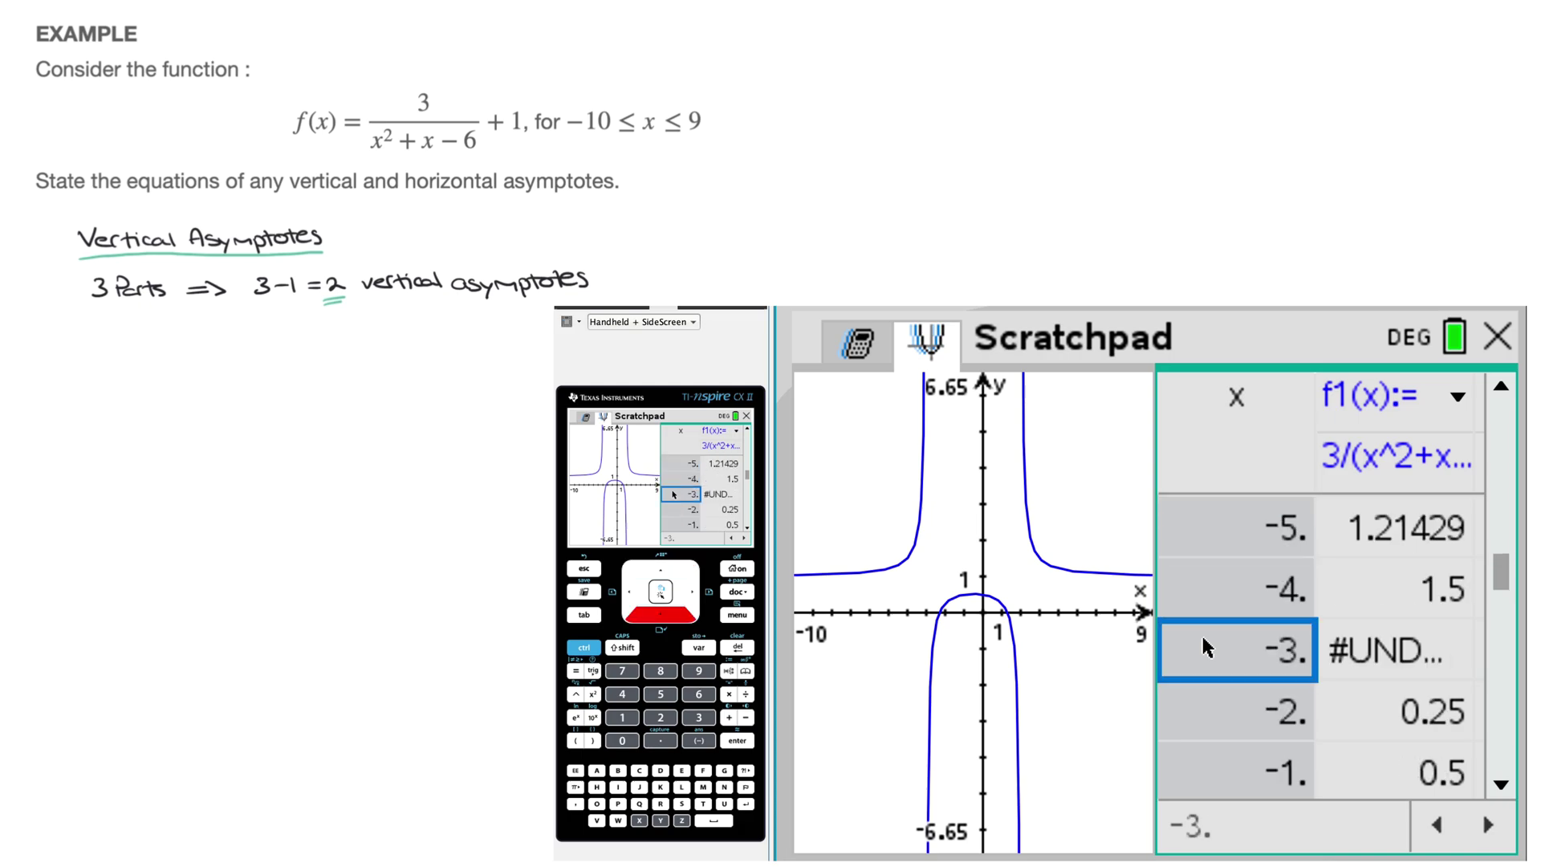
{"action": "key", "text": "Right"}
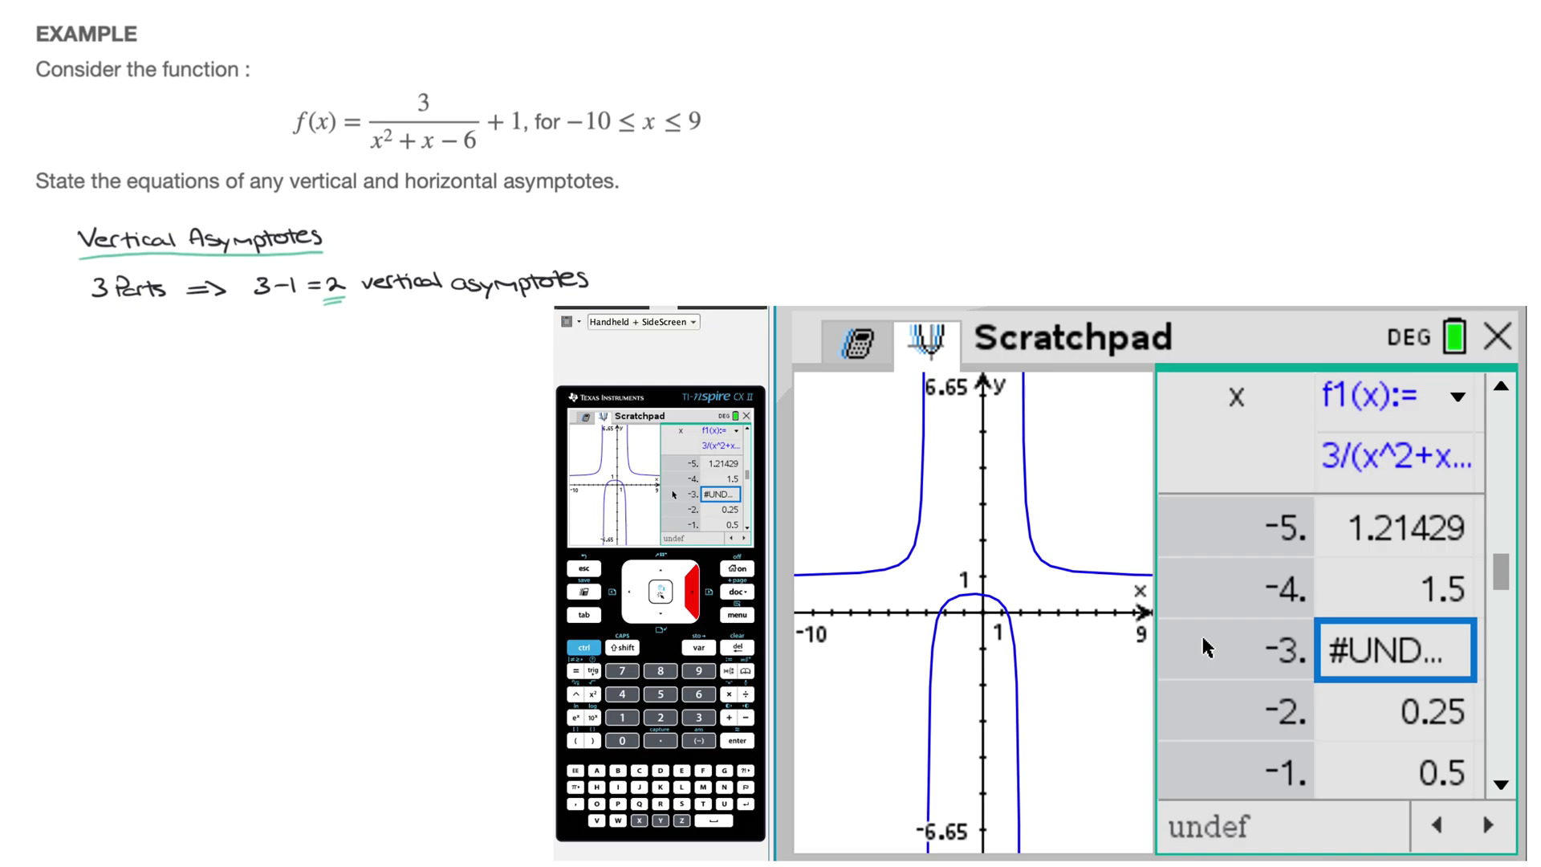
{"action": "key", "text": "Left"}
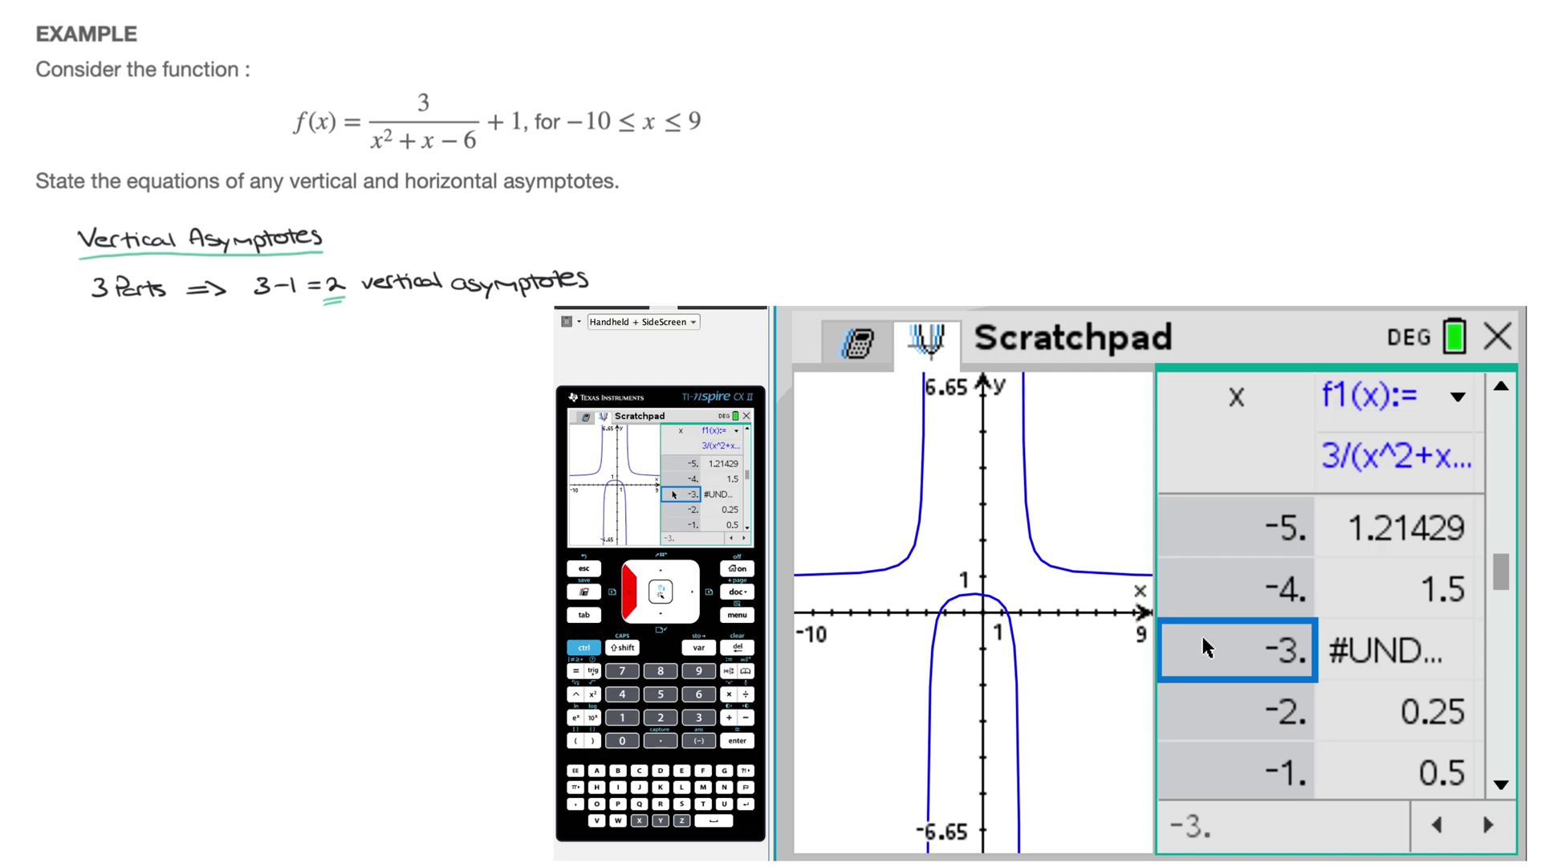
- Handwrite the vertical asymptotes "x = -3, x = 2" below the notes and frame them with a red box
{"action": "left_click_drag", "start_coordinate": [130, 347], "coordinate": [152, 361]}
{"action": "mouse_move", "coordinate": [203, 344]}
{"action": "left_mouse_down"}
{"action": "mouse_move", "coordinate": [201, 363]}
{"action": "mouse_move", "coordinate": [269, 363]}
{"action": "left_mouse_up"}
{"action": "left_click_drag", "start_coordinate": [287, 354], "coordinate": [325, 364]}
{"action": "mouse_move", "coordinate": [116, 337]}
{"action": "left_mouse_down"}
{"action": "mouse_move", "coordinate": [122, 388]}
{"action": "mouse_move", "coordinate": [348, 387]}
{"action": "mouse_move", "coordinate": [344, 335]}
{"action": "left_mouse_up"}
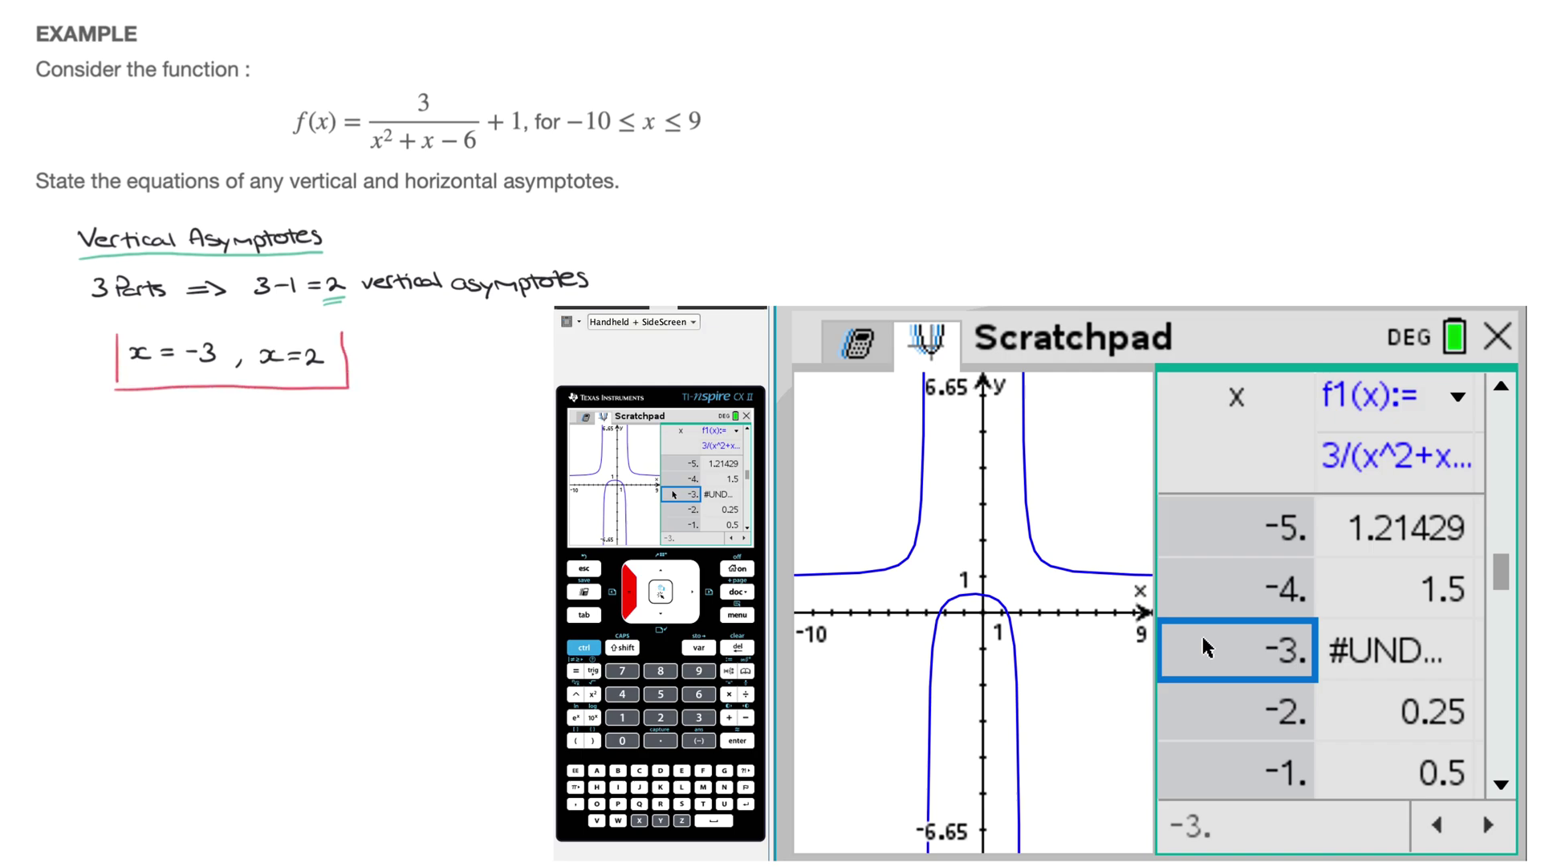
{"action": "left_click_drag", "start_coordinate": [118, 336], "coordinate": [341, 332]}
- Go through the table's rows from x = -3 up to x = 3 to review the values between the asymptotes
{"action": "key", "text": "Down"}
{"action": "key", "text": "Down"}
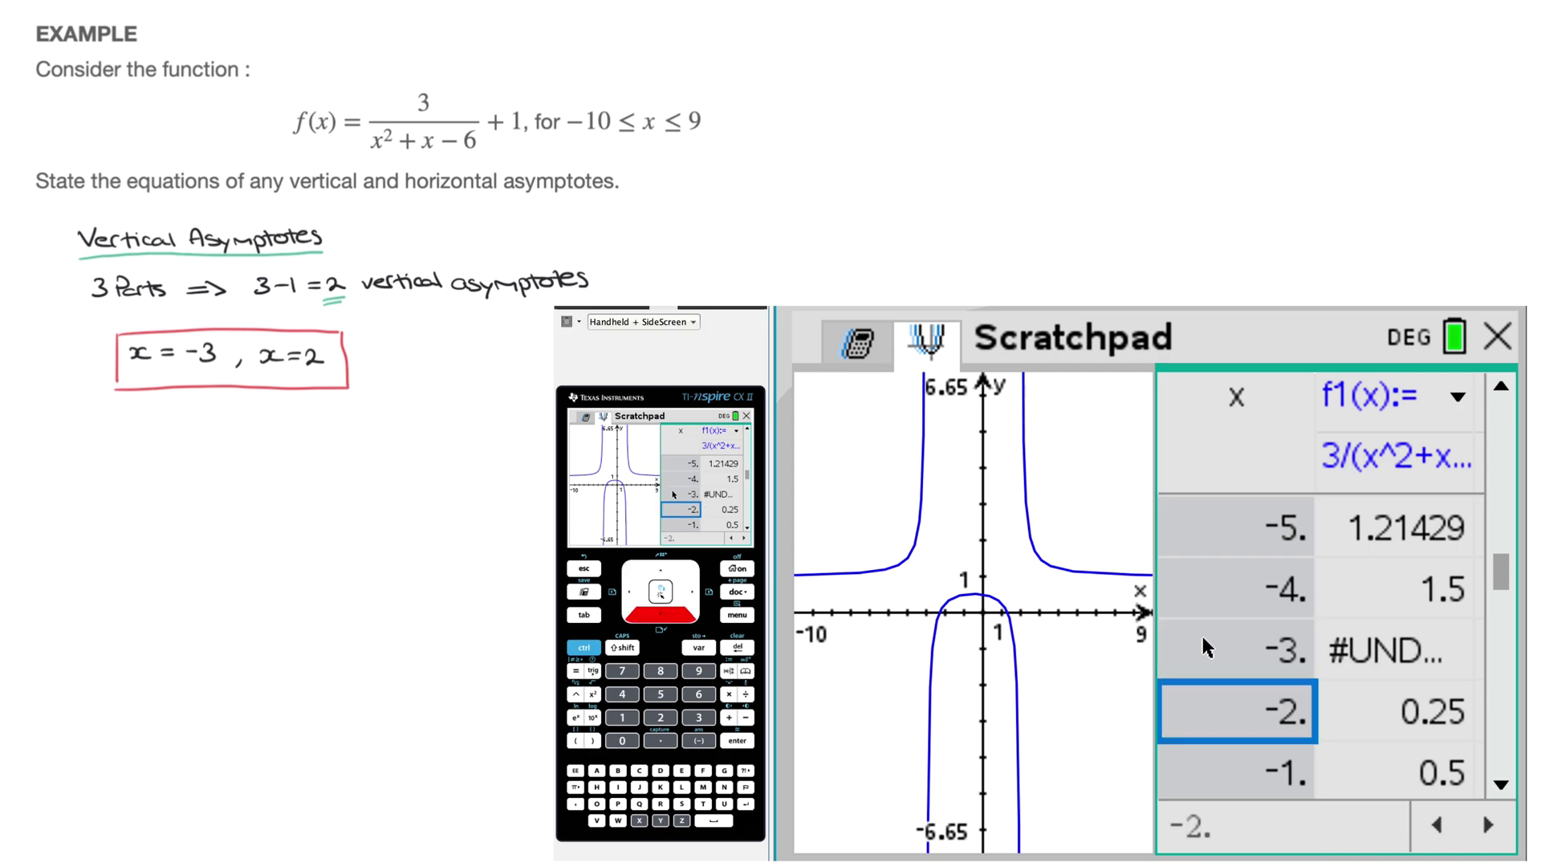
{"action": "key", "text": "Down"}
{"action": "key", "text": "Down"}
{"action": "key", "text": "Down"}
{"action": "key", "text": "Down"}
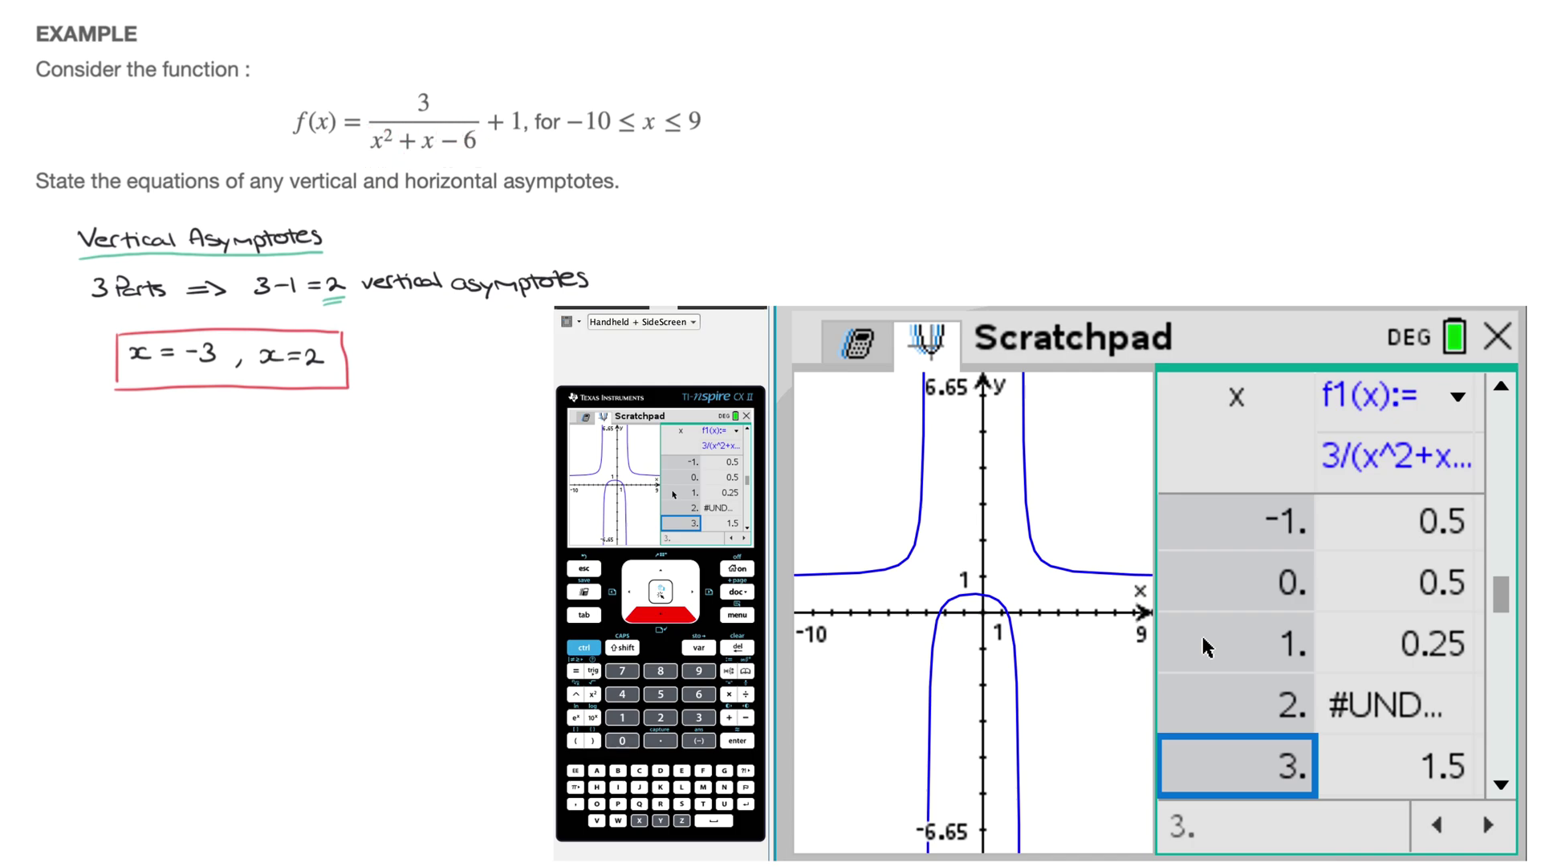
- Bracket the function's denominator in orange and handwrite the equation x²+x-6=0 below the boxed answer
{"action": "mouse_move", "coordinate": [358, 145]}
{"action": "left_mouse_down"}
{"action": "mouse_move", "coordinate": [477, 156]}
{"action": "mouse_move", "coordinate": [488, 143]}
{"action": "left_mouse_up"}
{"action": "left_click_drag", "start_coordinate": [98, 438], "coordinate": [148, 453]}
{"action": "left_click_drag", "start_coordinate": [139, 444], "coordinate": [176, 451]}
{"action": "mouse_move", "coordinate": [186, 439]}
{"action": "left_mouse_down"}
{"action": "mouse_move", "coordinate": [173, 452]}
{"action": "mouse_move", "coordinate": [212, 444]}
{"action": "left_mouse_up"}
{"action": "left_click_drag", "start_coordinate": [232, 441], "coordinate": [260, 437]}
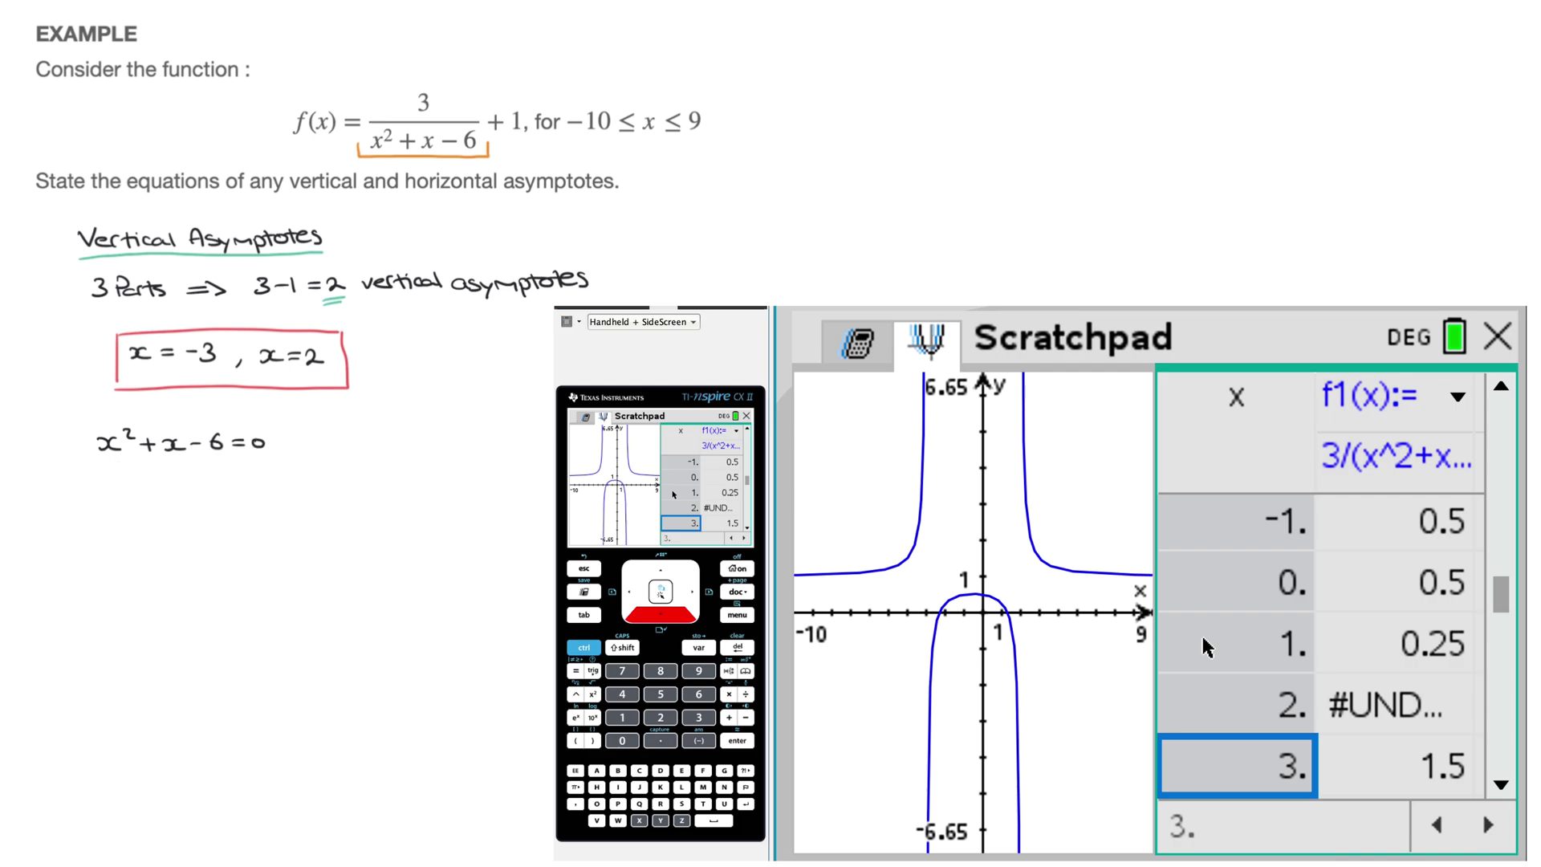
- Handwrite the factorised equation (x+3)(x-2)=0 under x²+x-6=0
{"action": "mouse_move", "coordinate": [107, 474]}
{"action": "left_mouse_down"}
{"action": "mouse_move", "coordinate": [106, 496]}
{"action": "mouse_move", "coordinate": [162, 489]}
{"action": "left_mouse_up"}
{"action": "left_click_drag", "start_coordinate": [163, 480], "coordinate": [167, 498]}
{"action": "left_click_drag", "start_coordinate": [184, 474], "coordinate": [184, 503]}
{"action": "mouse_move", "coordinate": [201, 475]}
{"action": "left_mouse_down"}
{"action": "mouse_move", "coordinate": [192, 502]}
{"action": "mouse_move", "coordinate": [213, 496]}
{"action": "left_mouse_up"}
{"action": "mouse_move", "coordinate": [228, 488]}
{"action": "left_mouse_down"}
{"action": "mouse_move", "coordinate": [270, 500]}
{"action": "mouse_move", "coordinate": [315, 481]}
{"action": "left_mouse_up"}
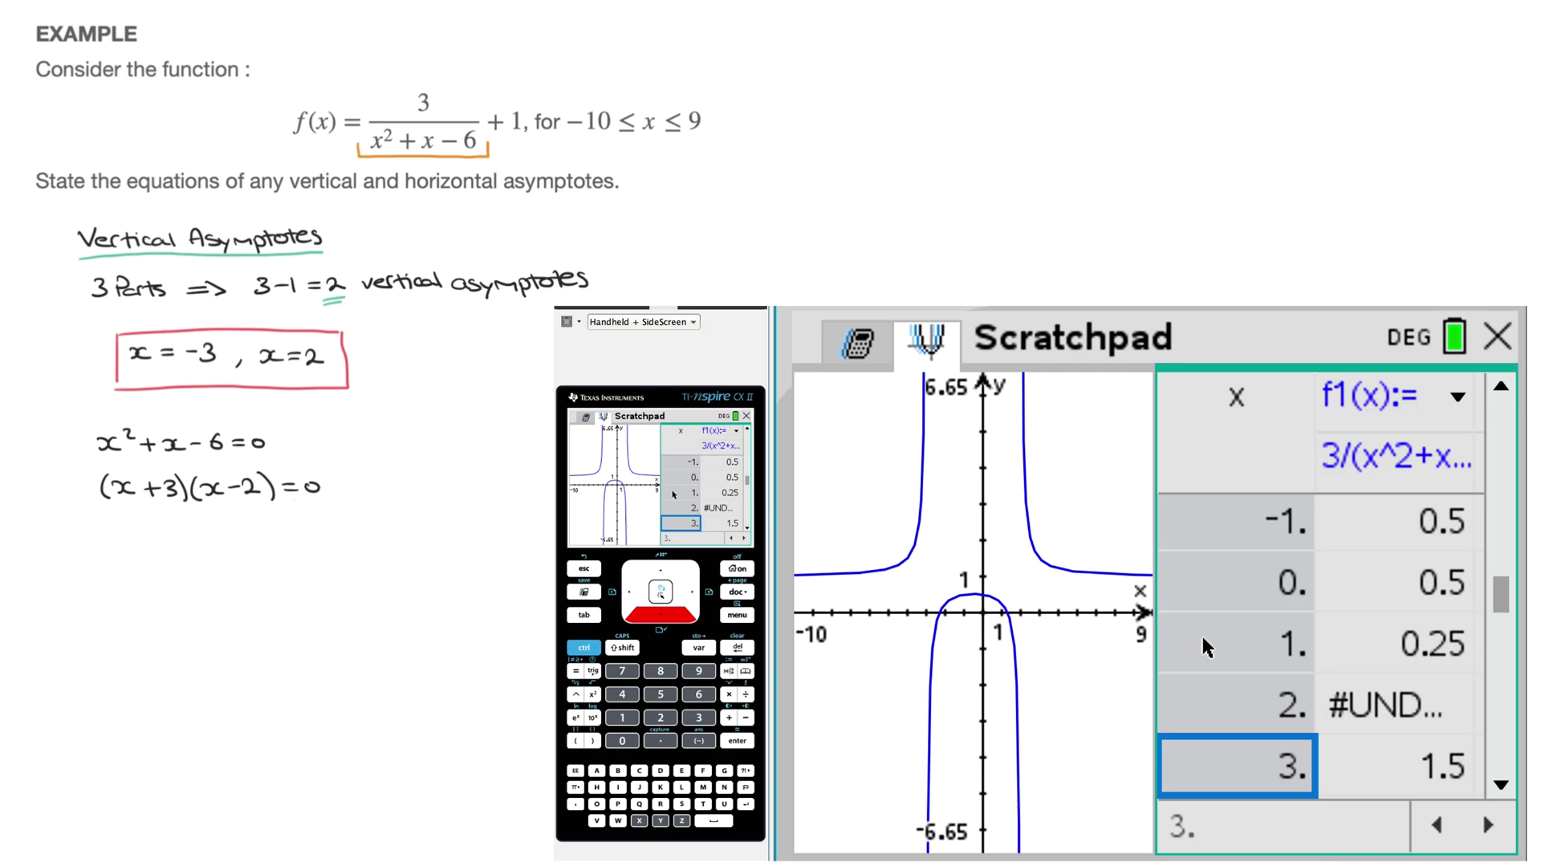
- Draw an arrow down from each factor and handwrite x+3=0 and x-2=0 beneath them
{"action": "left_click_drag", "start_coordinate": [138, 515], "coordinate": [115, 548]}
{"action": "left_click_drag", "start_coordinate": [232, 512], "coordinate": [273, 534]}
{"action": "left_click_drag", "start_coordinate": [80, 560], "coordinate": [81, 572]}
{"action": "left_click_drag", "start_coordinate": [97, 559], "coordinate": [119, 564]}
{"action": "mouse_move", "coordinate": [122, 558]}
{"action": "left_mouse_down"}
{"action": "mouse_move", "coordinate": [125, 571]}
{"action": "mouse_move", "coordinate": [152, 561]}
{"action": "left_mouse_up"}
{"action": "left_click_drag", "start_coordinate": [140, 566], "coordinate": [153, 566]}
{"action": "left_click_drag", "start_coordinate": [166, 558], "coordinate": [292, 554]}
{"action": "left_click_drag", "start_coordinate": [297, 549], "coordinate": [334, 555]}
{"action": "left_click_drag", "start_coordinate": [349, 548], "coordinate": [347, 550]}
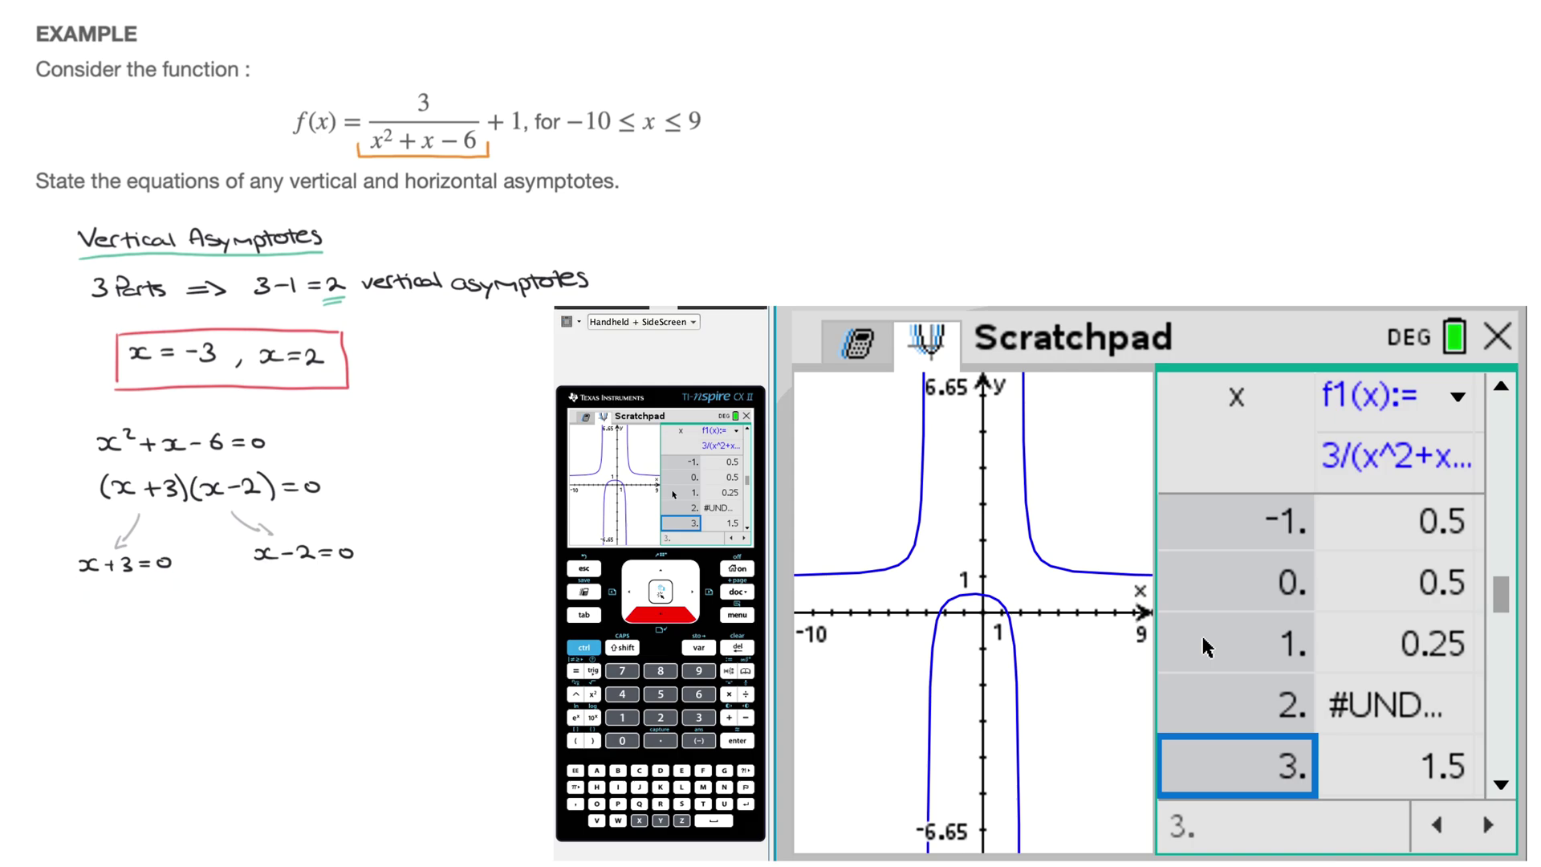
- Handwrite x=-3 beneath x+3=0 and x=2 beneath x-2=0, and box both solutions in orange
{"action": "left_click_drag", "start_coordinate": [77, 604], "coordinate": [89, 614]}
{"action": "mouse_move", "coordinate": [101, 601]}
{"action": "left_mouse_down"}
{"action": "mouse_move", "coordinate": [89, 615]}
{"action": "mouse_move", "coordinate": [122, 603]}
{"action": "left_mouse_up"}
{"action": "left_click_drag", "start_coordinate": [108, 612], "coordinate": [144, 607]}
{"action": "left_click_drag", "start_coordinate": [148, 599], "coordinate": [151, 618]}
{"action": "left_click_drag", "start_coordinate": [259, 587], "coordinate": [262, 601]}
{"action": "left_click_drag", "start_coordinate": [286, 592], "coordinate": [305, 597]}
{"action": "left_click_drag", "start_coordinate": [309, 589], "coordinate": [327, 602]}
{"action": "mouse_move", "coordinate": [68, 591]}
{"action": "left_mouse_down"}
{"action": "mouse_move", "coordinate": [80, 629]}
{"action": "mouse_move", "coordinate": [166, 631]}
{"action": "mouse_move", "coordinate": [173, 588]}
{"action": "mouse_move", "coordinate": [74, 586]}
{"action": "left_mouse_up"}
{"action": "mouse_move", "coordinate": [244, 574]}
{"action": "left_mouse_down"}
{"action": "mouse_move", "coordinate": [246, 614]}
{"action": "mouse_move", "coordinate": [347, 615]}
{"action": "left_mouse_up"}
{"action": "left_click_drag", "start_coordinate": [347, 615], "coordinate": [348, 573]}
{"action": "left_click_drag", "start_coordinate": [348, 573], "coordinate": [244, 572]}
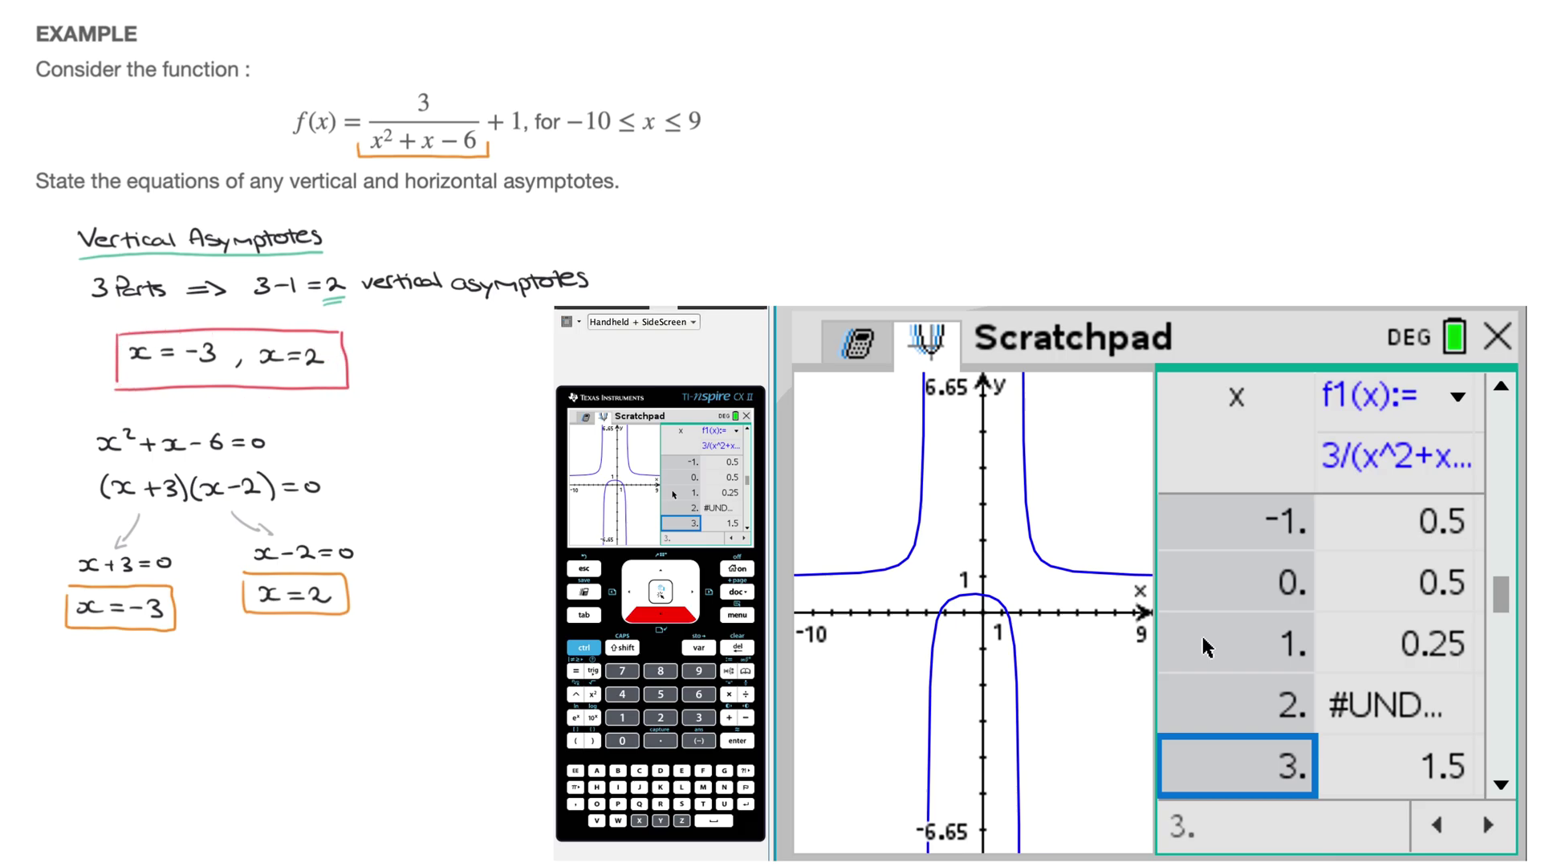
- Handwrite the heading "Horizontal Asymptote" below the boxed solutions and underline it in green
{"action": "mouse_move", "coordinate": [89, 650]}
{"action": "left_mouse_down"}
{"action": "mouse_move", "coordinate": [89, 671]}
{"action": "mouse_move", "coordinate": [126, 656]}
{"action": "left_mouse_up"}
{"action": "left_click_drag", "start_coordinate": [131, 651], "coordinate": [133, 670]}
{"action": "mouse_move", "coordinate": [125, 656]}
{"action": "left_mouse_down"}
{"action": "mouse_move", "coordinate": [217, 672]}
{"action": "mouse_move", "coordinate": [255, 647]}
{"action": "mouse_move", "coordinate": [269, 657]}
{"action": "left_mouse_up"}
{"action": "left_click_drag", "start_coordinate": [261, 662], "coordinate": [320, 682]}
{"action": "left_click_drag", "start_coordinate": [319, 663], "coordinate": [391, 671]}
{"action": "left_click_drag", "start_coordinate": [78, 685], "coordinate": [398, 681]}
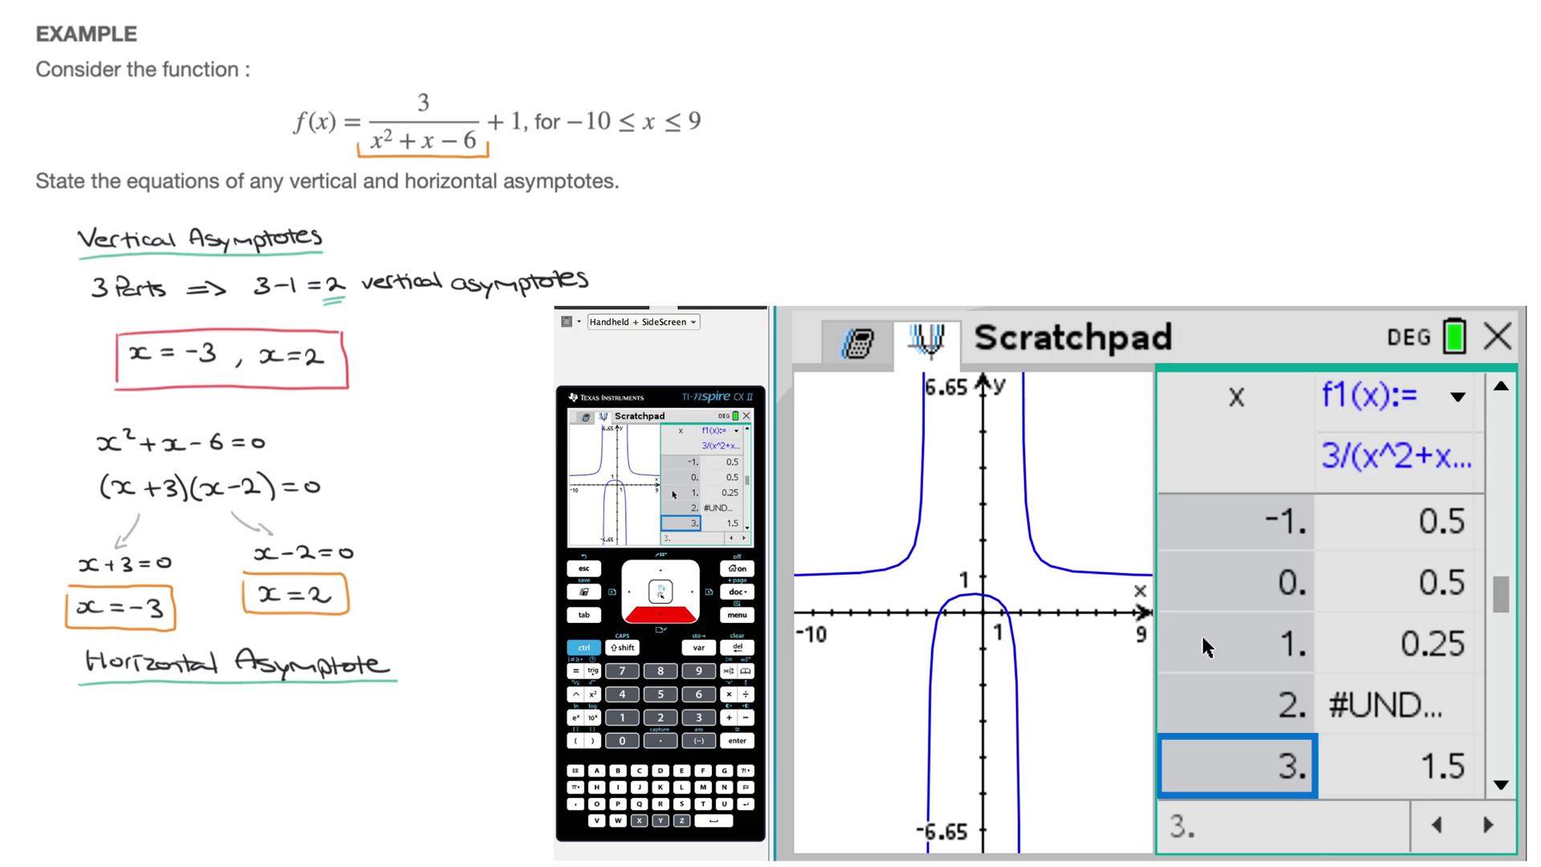
- Go down the table's rows from x = 3 to x = 147 to examine how the f1(x) values behave as x grows large
{"action": "key", "text": "Right"}
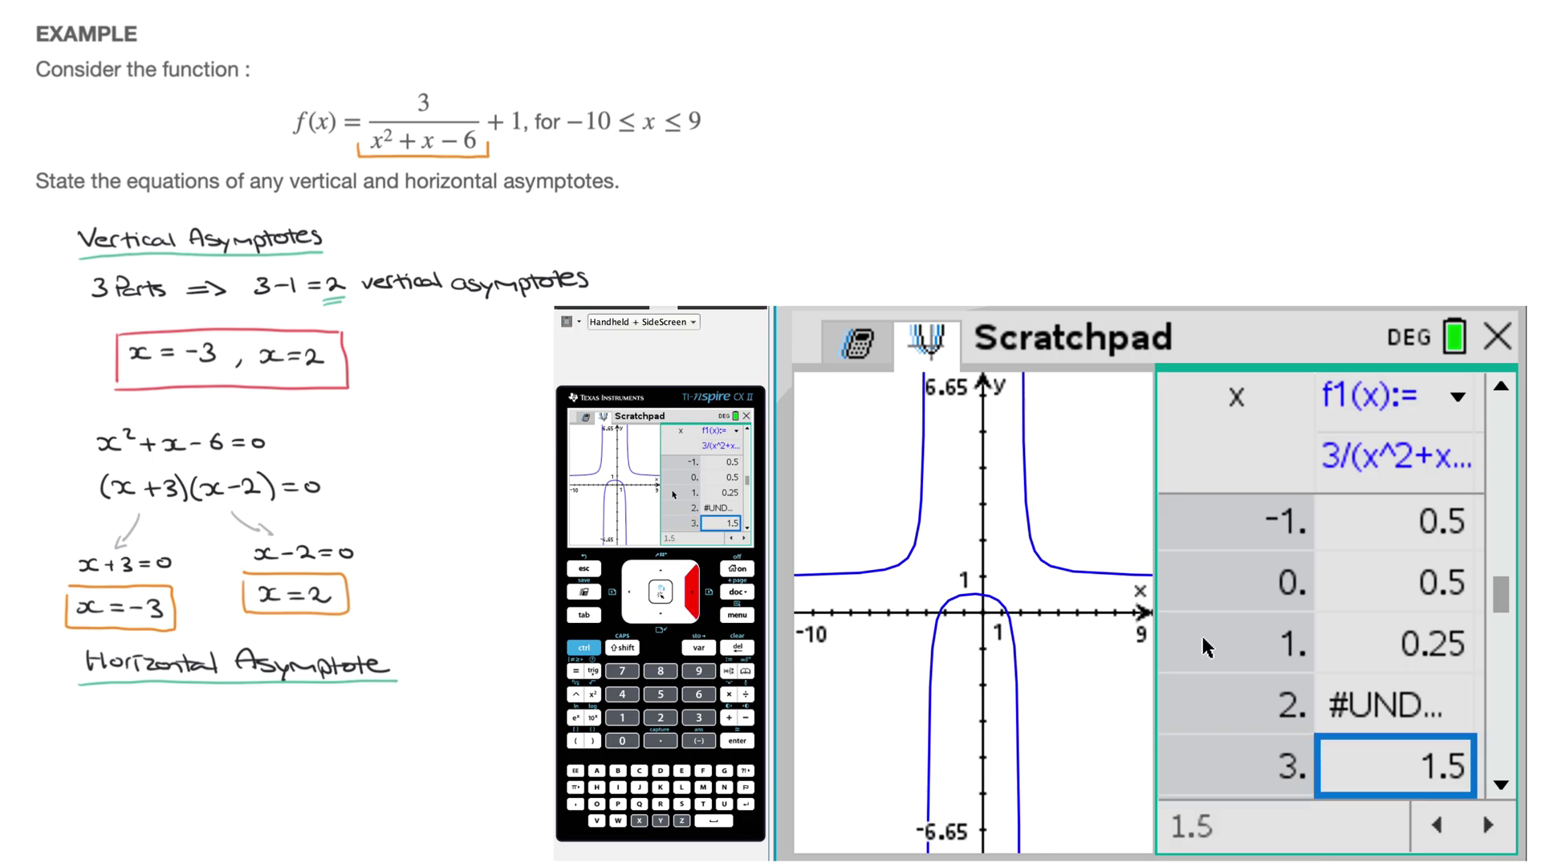
{"action": "key", "text": "Left"}
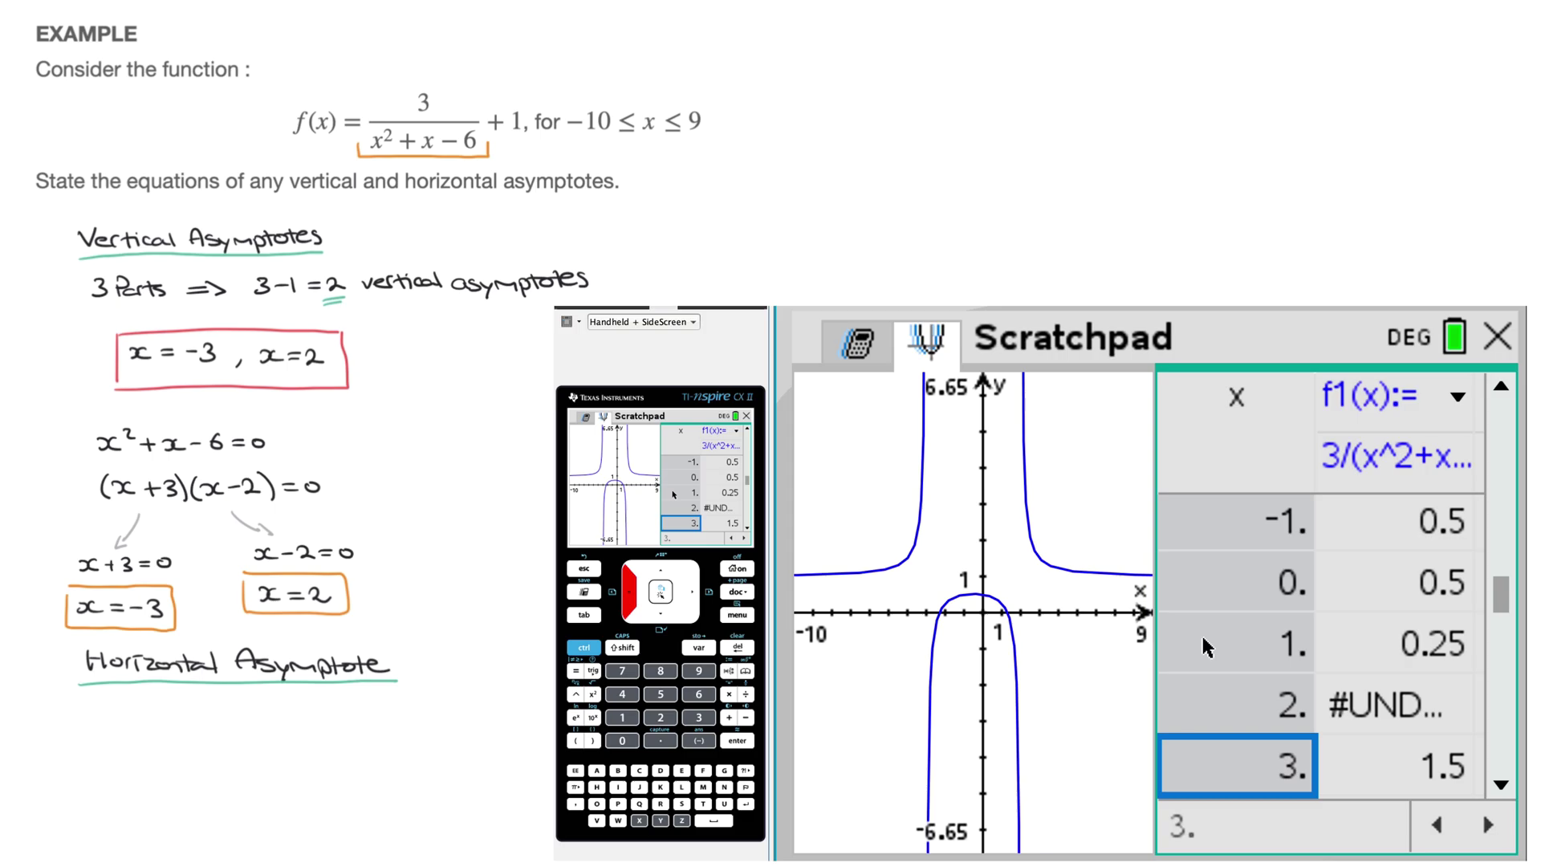
{"action": "key", "text": "Right"}
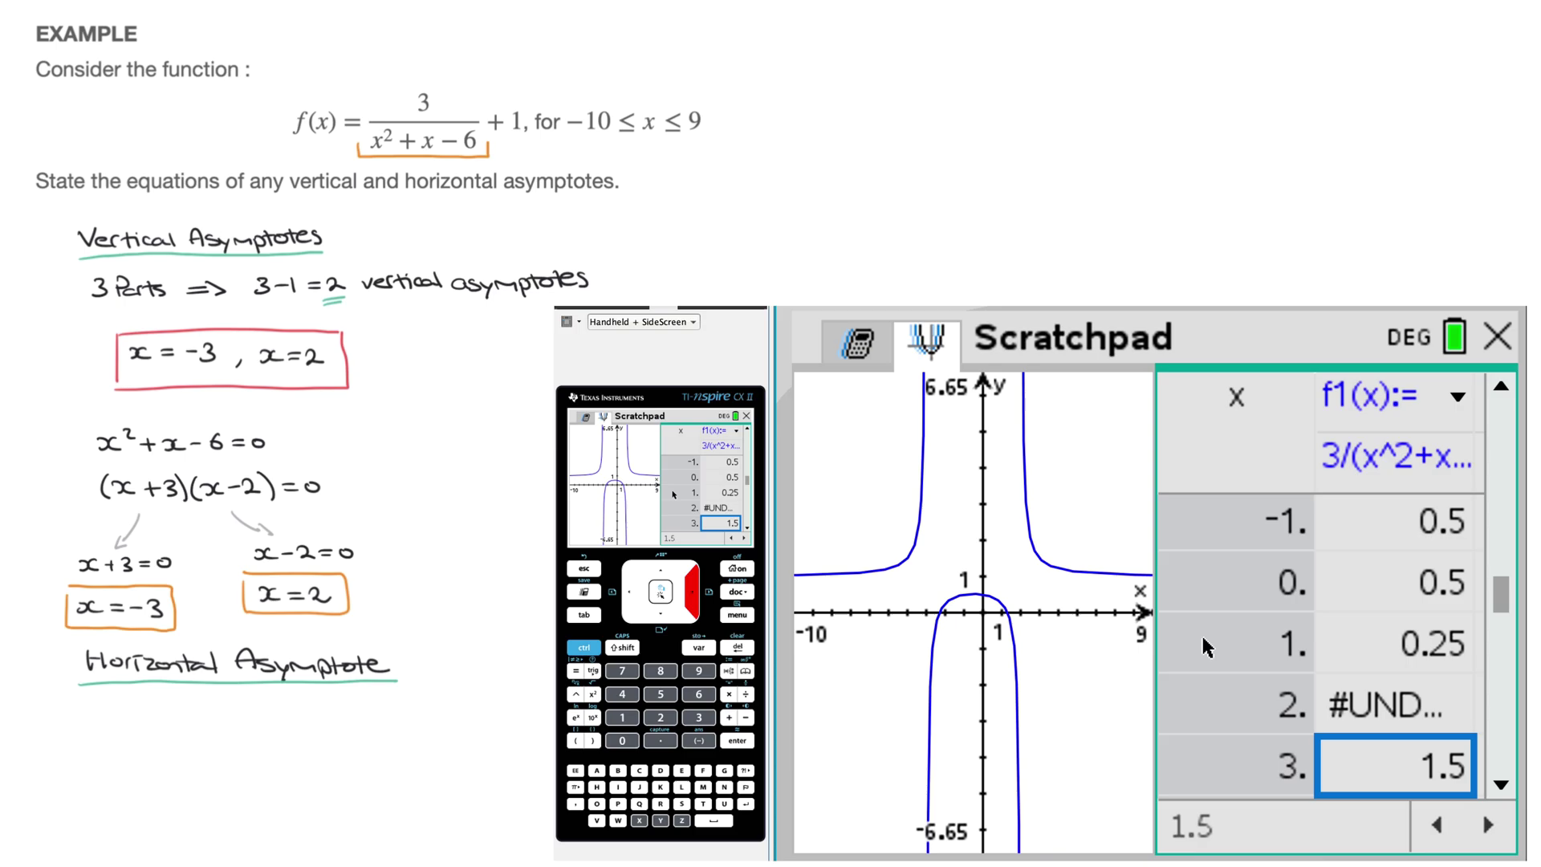
{"action": "key", "text": "Left"}
{"action": "key", "text": "Down"}
{"action": "key", "text": "Down"}
{"action": "key", "text": "Down"}
{"action": "key", "text": "Down"}
{"action": "key", "text": "Down"}
{"action": "key", "text": "Down"}
{"action": "key", "text": "Down"}
{"action": "key", "text": "Down"}
{"action": "key", "text": "Down"}
{"action": "key", "text": "Down"}
{"action": "key", "text": "Down"}
{"action": "key", "text": "Down"}
{"action": "key", "text": "Down"}
{"action": "key", "text": "Down"}
{"action": "key", "text": "Down"}
{"action": "key", "text": "Down"}
{"action": "key", "text": "Down"}
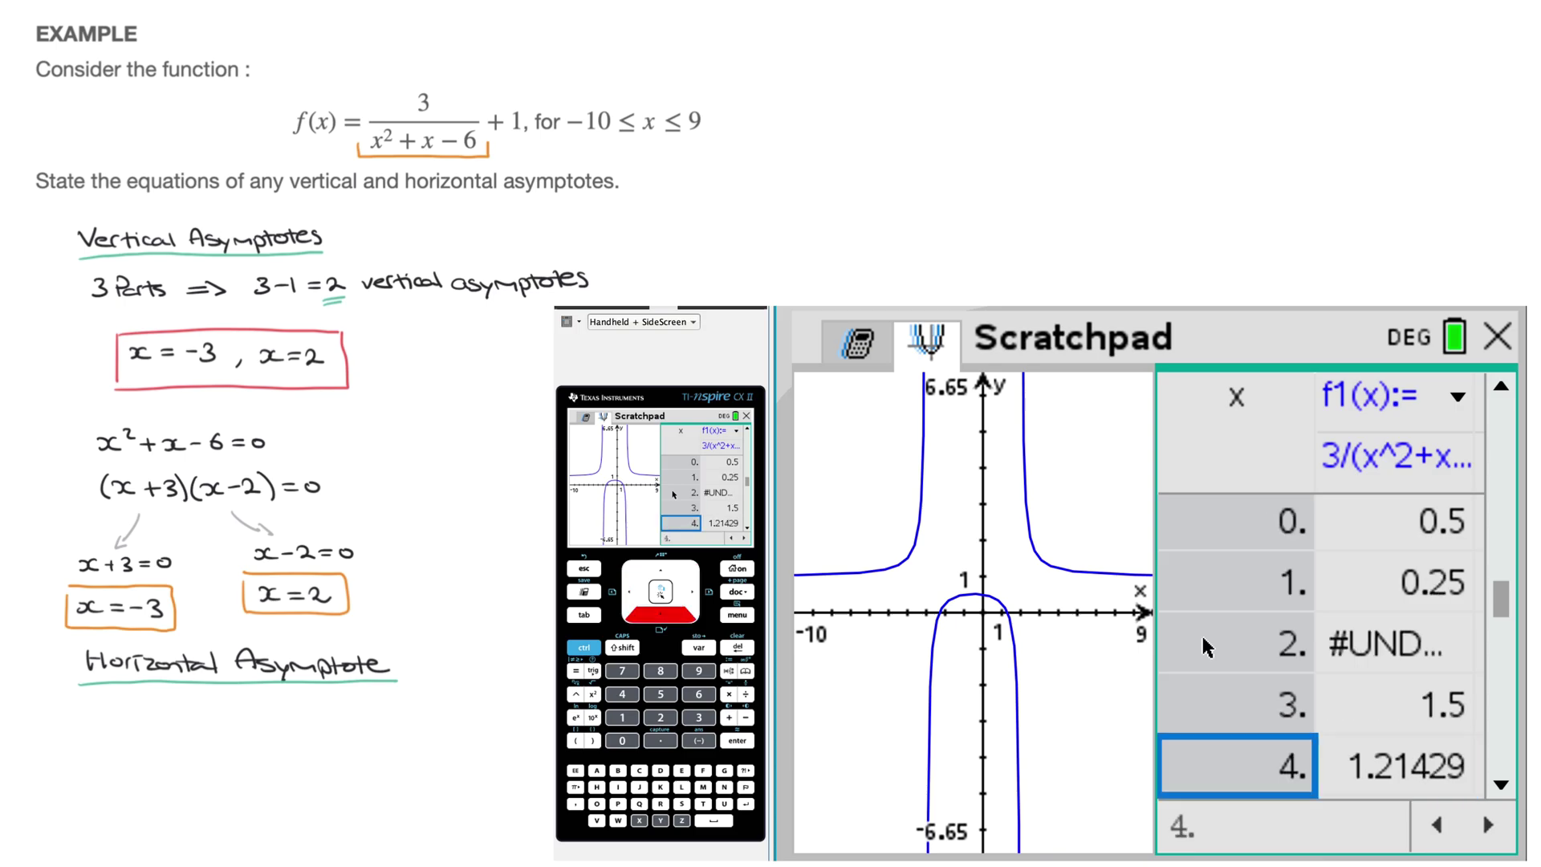
{"action": "key", "text": "Down"}
{"action": "key", "text": "Down"}
{"action": "key", "text": "Down"}
{"action": "key", "text": "Down"}
{"action": "key", "text": "Down"}
{"action": "key", "text": "Down"}
{"action": "key", "text": "Down"}
{"action": "key", "text": "Down"}
{"action": "key", "text": "Down"}
{"action": "key", "text": "Down"}
{"action": "key", "text": "Down"}
{"action": "key", "text": "Down"}
{"action": "key", "text": "Down"}
{"action": "key", "text": "Down"}
{"action": "key", "text": "Down"}
{"action": "key", "text": "Down"}
{"action": "key", "text": "Down"}
{"action": "key", "text": "Down"}
{"action": "key", "text": "Down"}
{"action": "key", "text": "Down"}
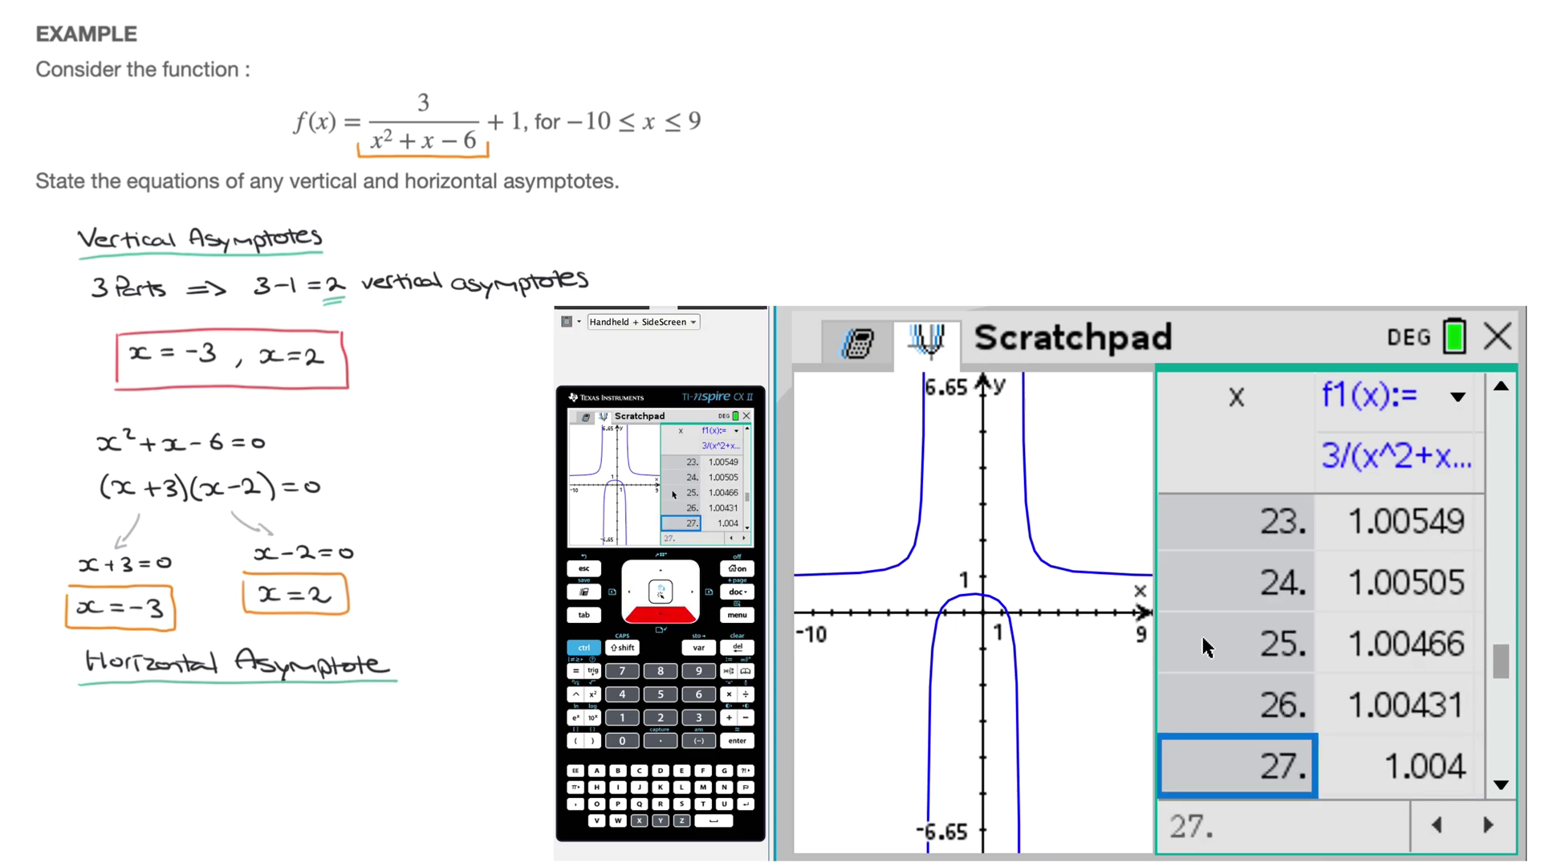
{"action": "key", "text": "Down"}
{"action": "key", "text": "Down"}
{"action": "key", "text": "Down"}
{"action": "key", "text": "Down"}
{"action": "key", "text": "Down"}
{"action": "key", "text": "Down"}
{"action": "key", "text": "Down"}
{"action": "key", "text": "Down"}
{"action": "key", "text": "Down"}
{"action": "key", "text": "Down"}
{"action": "key", "text": "Down"}
{"action": "key", "text": "Down"}
{"action": "key", "text": "Down"}
{"action": "key", "text": "Down"}
{"action": "key", "text": "Down"}
{"action": "key", "text": "Down"}
{"action": "key", "text": "Down"}
{"action": "key", "text": "Down"}
{"action": "key", "text": "Down"}
{"action": "key", "text": "Down"}
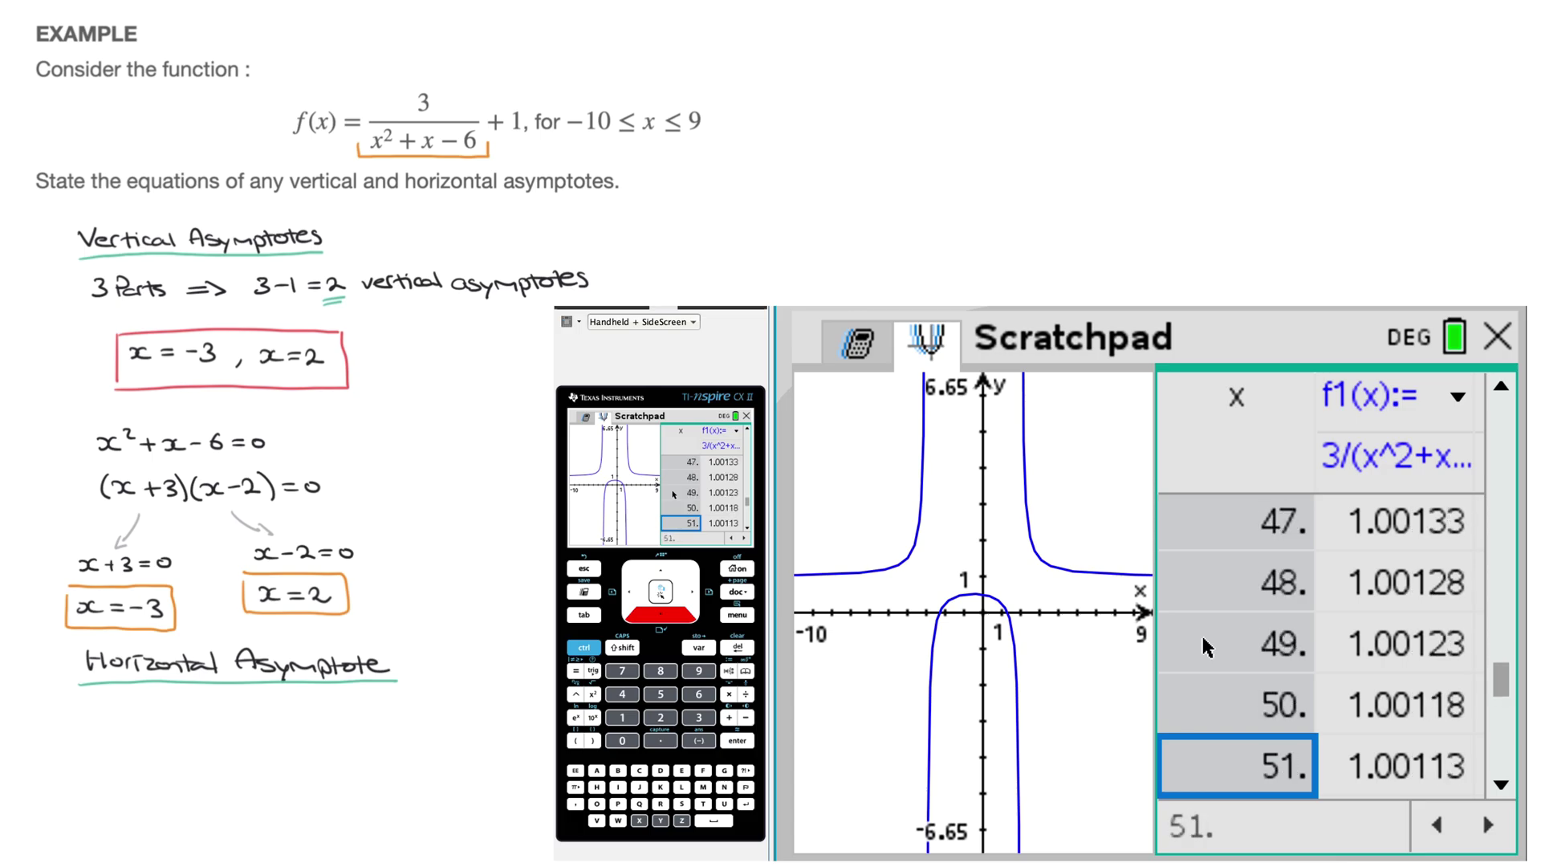
{"action": "key", "text": "Down"}
{"action": "key", "text": "Down"}
{"action": "key", "text": "Down"}
{"action": "key", "text": "Down"}
{"action": "key", "text": "Down"}
{"action": "key", "text": "Down"}
{"action": "key", "text": "Down"}
{"action": "key", "text": "Down"}
{"action": "key", "text": "Down"}
{"action": "key", "text": "Down"}
{"action": "key", "text": "Down"}
{"action": "key", "text": "Down"}
{"action": "key", "text": "Down"}
{"action": "key", "text": "Down"}
{"action": "key", "text": "Down"}
{"action": "key", "text": "Down"}
{"action": "key", "text": "Down"}
{"action": "key", "text": "Down"}
{"action": "key", "text": "Down"}
{"action": "key", "text": "Down"}
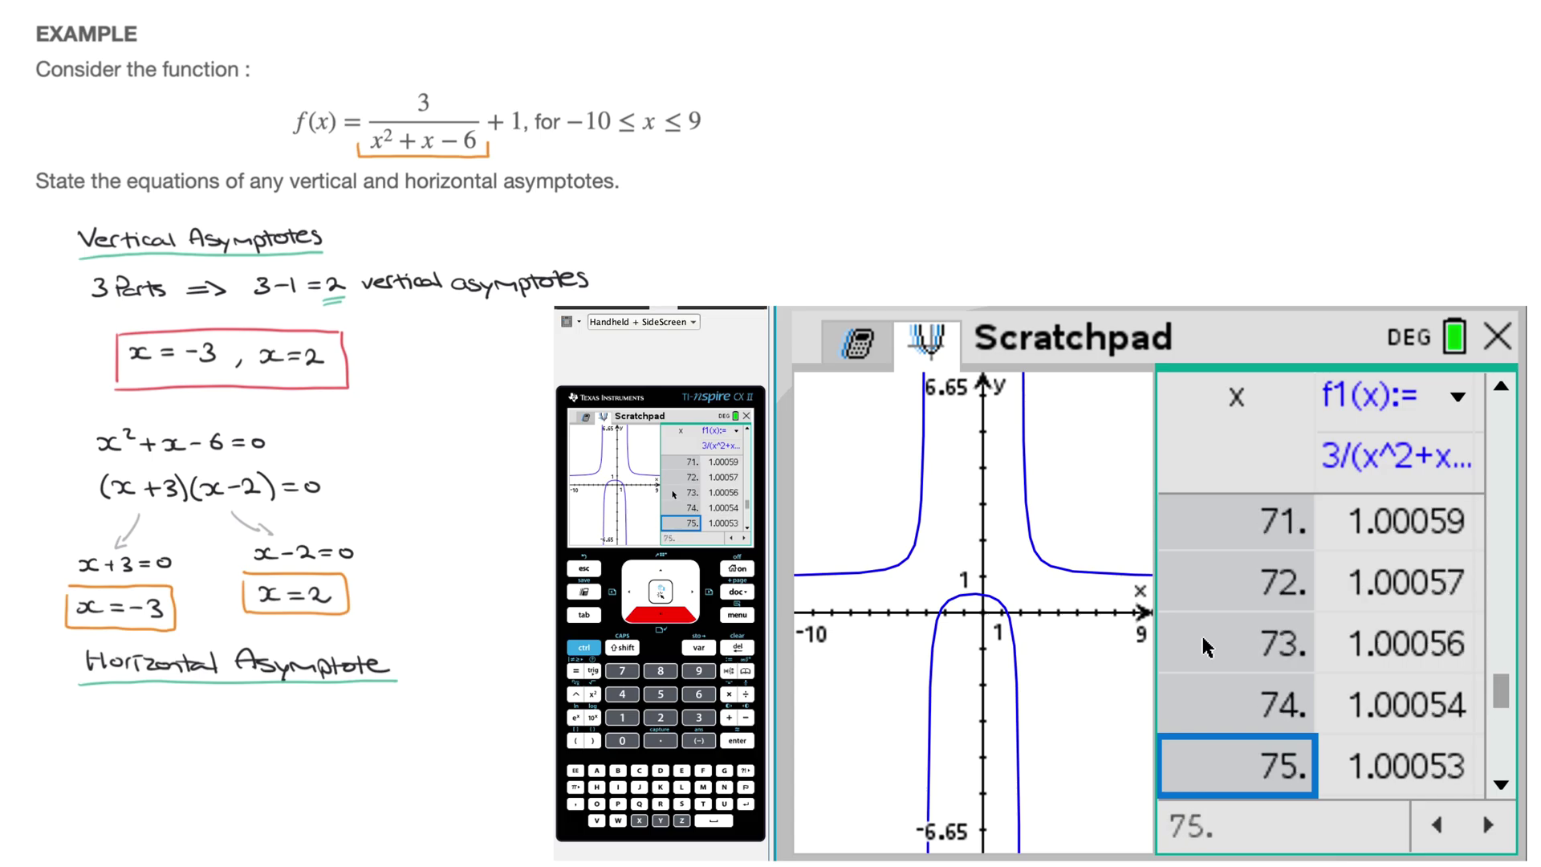
{"action": "key", "text": "Down"}
{"action": "key", "text": "Down"}
{"action": "key", "text": "Down"}
{"action": "key", "text": "Down"}
{"action": "key", "text": "Down"}
{"action": "key", "text": "Down"}
{"action": "key", "text": "Down"}
{"action": "key", "text": "Down"}
{"action": "key", "text": "Down"}
{"action": "key", "text": "Down"}
{"action": "key", "text": "Down"}
{"action": "key", "text": "Down"}
{"action": "key", "text": "Down"}
{"action": "key", "text": "Down"}
{"action": "key", "text": "Down"}
{"action": "key", "text": "Down"}
{"action": "key", "text": "Down"}
{"action": "key", "text": "Down"}
{"action": "key", "text": "Down"}
{"action": "key", "text": "Down"}
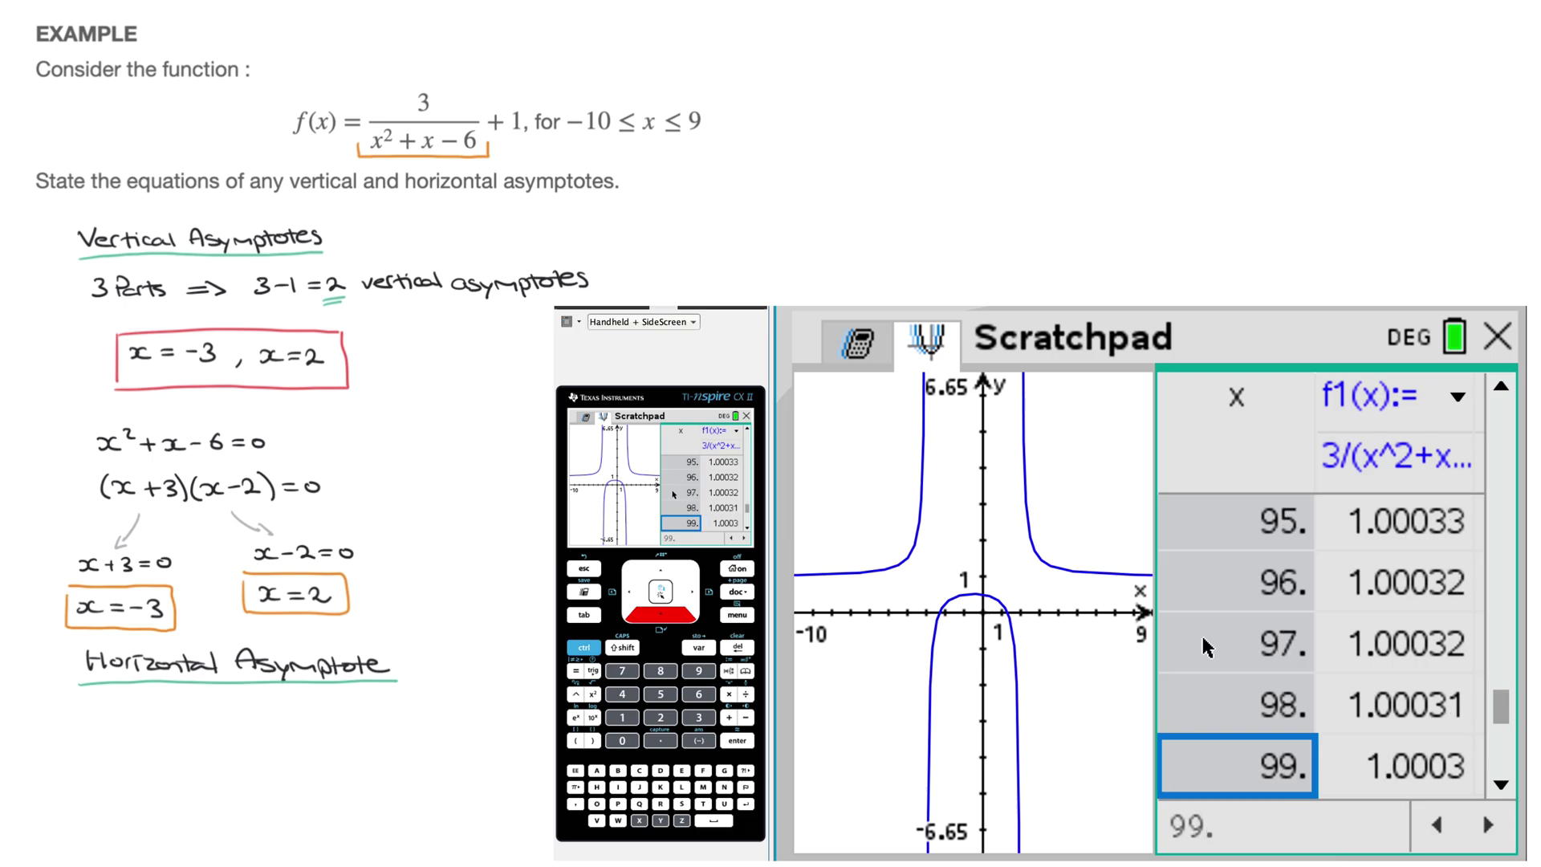
{"action": "key", "text": "Down"}
{"action": "key", "text": "Down"}
{"action": "key", "text": "Down"}
{"action": "key", "text": "Down"}
{"action": "key", "text": "Down"}
{"action": "key", "text": "Down"}
{"action": "key", "text": "Down"}
{"action": "key", "text": "Down"}
{"action": "key", "text": "Down"}
{"action": "key", "text": "Down"}
{"action": "key", "text": "Down"}
{"action": "key", "text": "Down"}
{"action": "key", "text": "Down"}
{"action": "key", "text": "Down"}
{"action": "key", "text": "Down"}
{"action": "key", "text": "Down"}
{"action": "key", "text": "Down"}
{"action": "key", "text": "Down"}
{"action": "key", "text": "Down"}
{"action": "key", "text": "Down"}
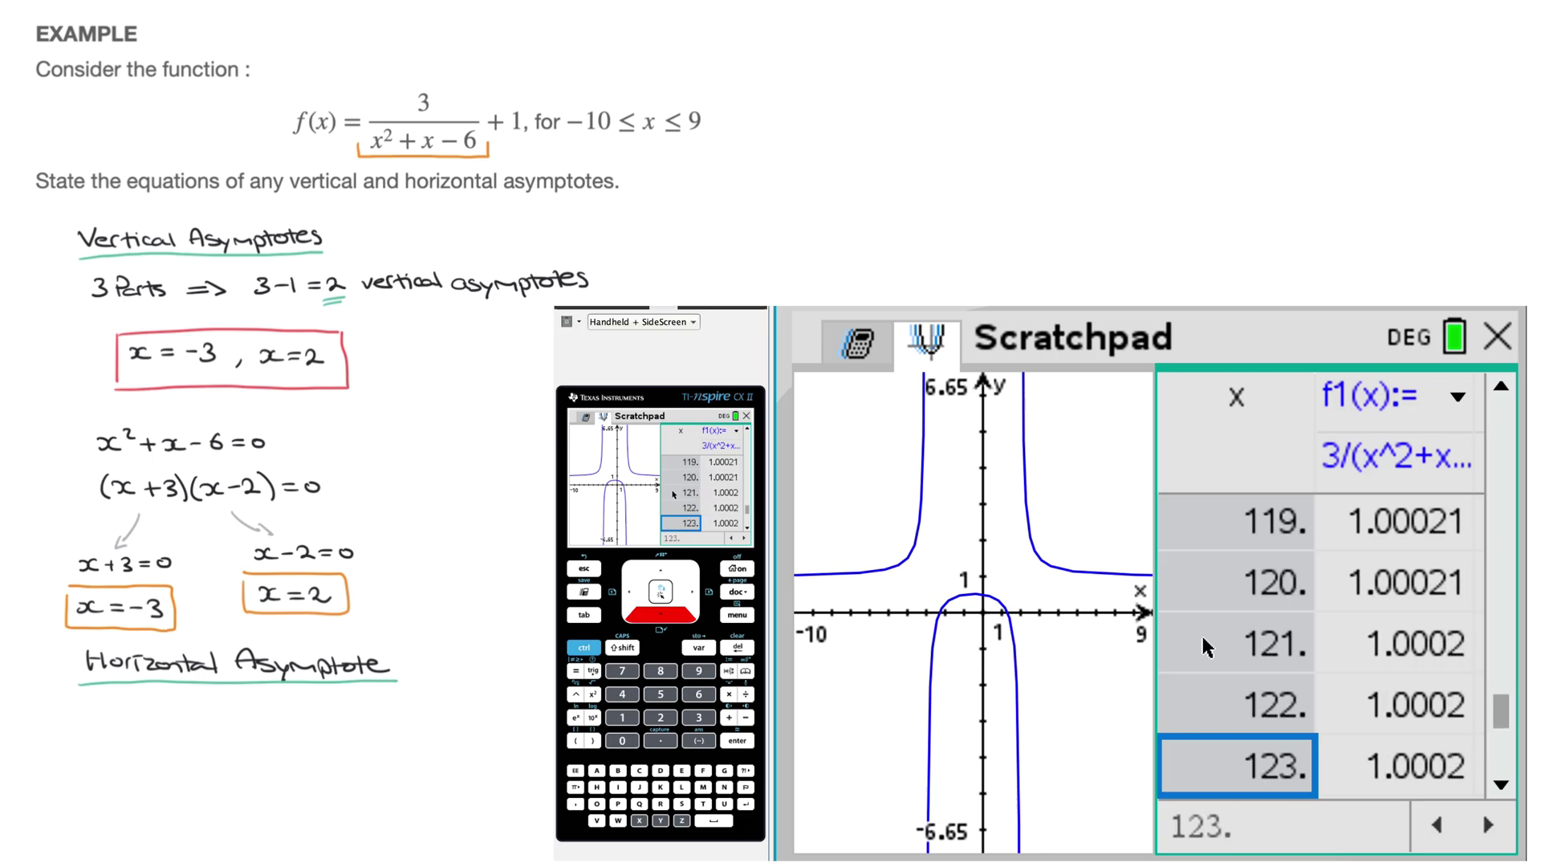
{"action": "key", "text": "Down"}
{"action": "key", "text": "Down"}
{"action": "key", "text": "Down"}
{"action": "key", "text": "Down"}
{"action": "key", "text": "Down"}
{"action": "key", "text": "Down"}
{"action": "key", "text": "Down"}
{"action": "key", "text": "Down"}
{"action": "key", "text": "Down"}
{"action": "key", "text": "Down"}
{"action": "key", "text": "Down"}
{"action": "key", "text": "Down"}
{"action": "key", "text": "Down"}
{"action": "key", "text": "Down"}
{"action": "key", "text": "Down"}
{"action": "key", "text": "Down"}
{"action": "key", "text": "Down"}
{"action": "key", "text": "Down"}
{"action": "key", "text": "Down"}
{"action": "key", "text": "Down"}
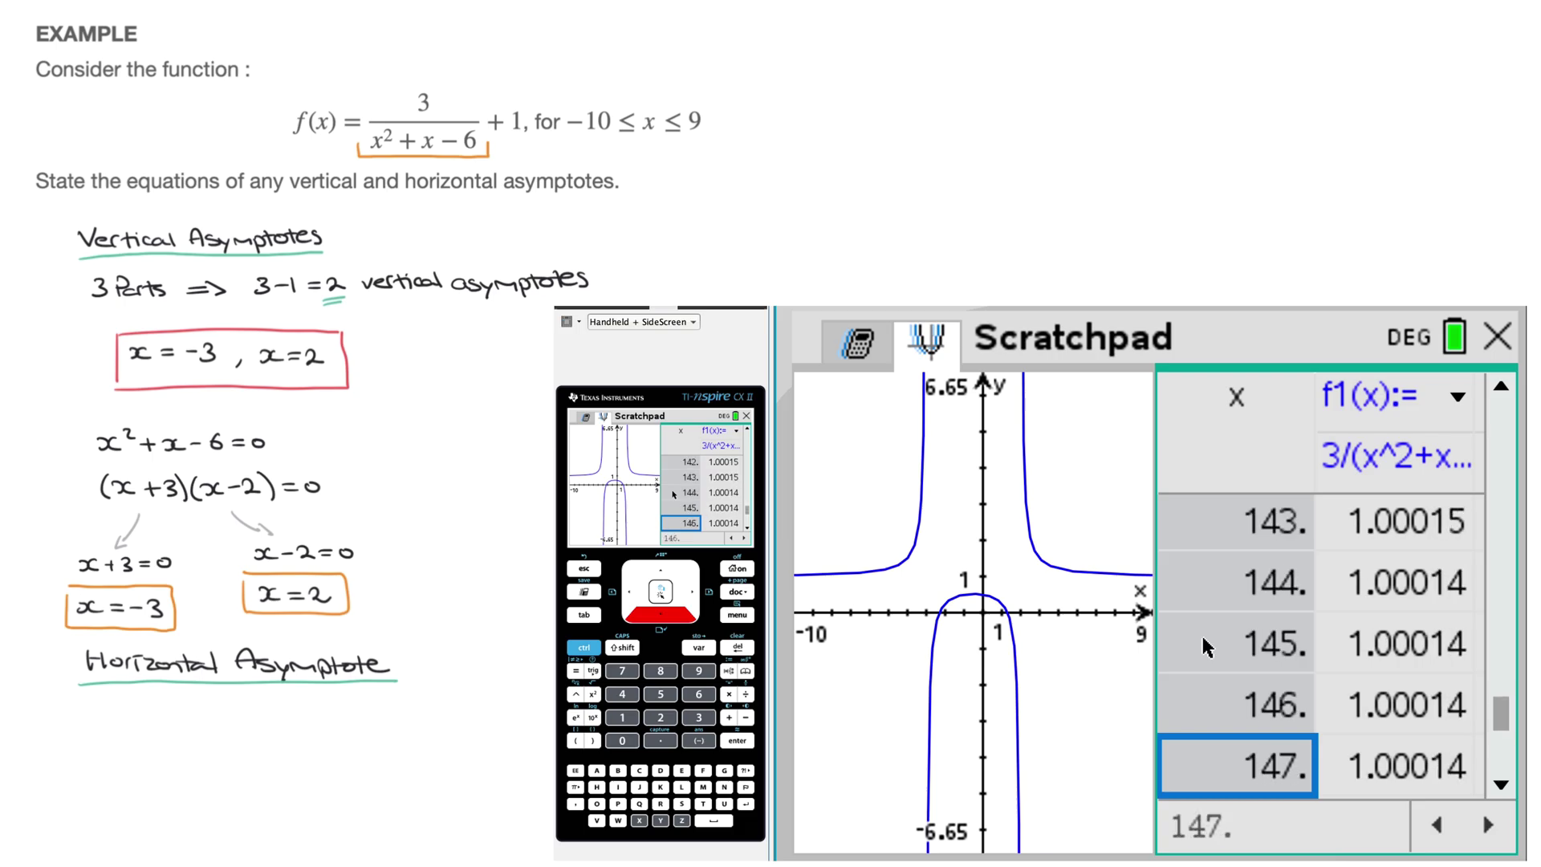
- Continue down the table's rows from x = 147 to x = 234 to examine the f1(x) values for larger x
{"action": "key", "text": "Down"}
{"action": "key", "text": "Down"}
{"action": "key", "text": "Down"}
{"action": "key", "text": "Down"}
{"action": "key", "text": "Down"}
{"action": "key", "text": "Down"}
{"action": "key", "text": "Down"}
{"action": "key", "text": "Down"}
{"action": "key", "text": "Down"}
{"action": "key", "text": "Down"}
{"action": "key", "text": "Down"}
{"action": "key", "text": "Down"}
{"action": "key", "text": "Down"}
{"action": "key", "text": "Down"}
{"action": "key", "text": "Down"}
{"action": "key", "text": "Down"}
{"action": "key", "text": "Down"}
{"action": "key", "text": "Down"}
{"action": "key", "text": "Down"}
{"action": "key", "text": "Down"}
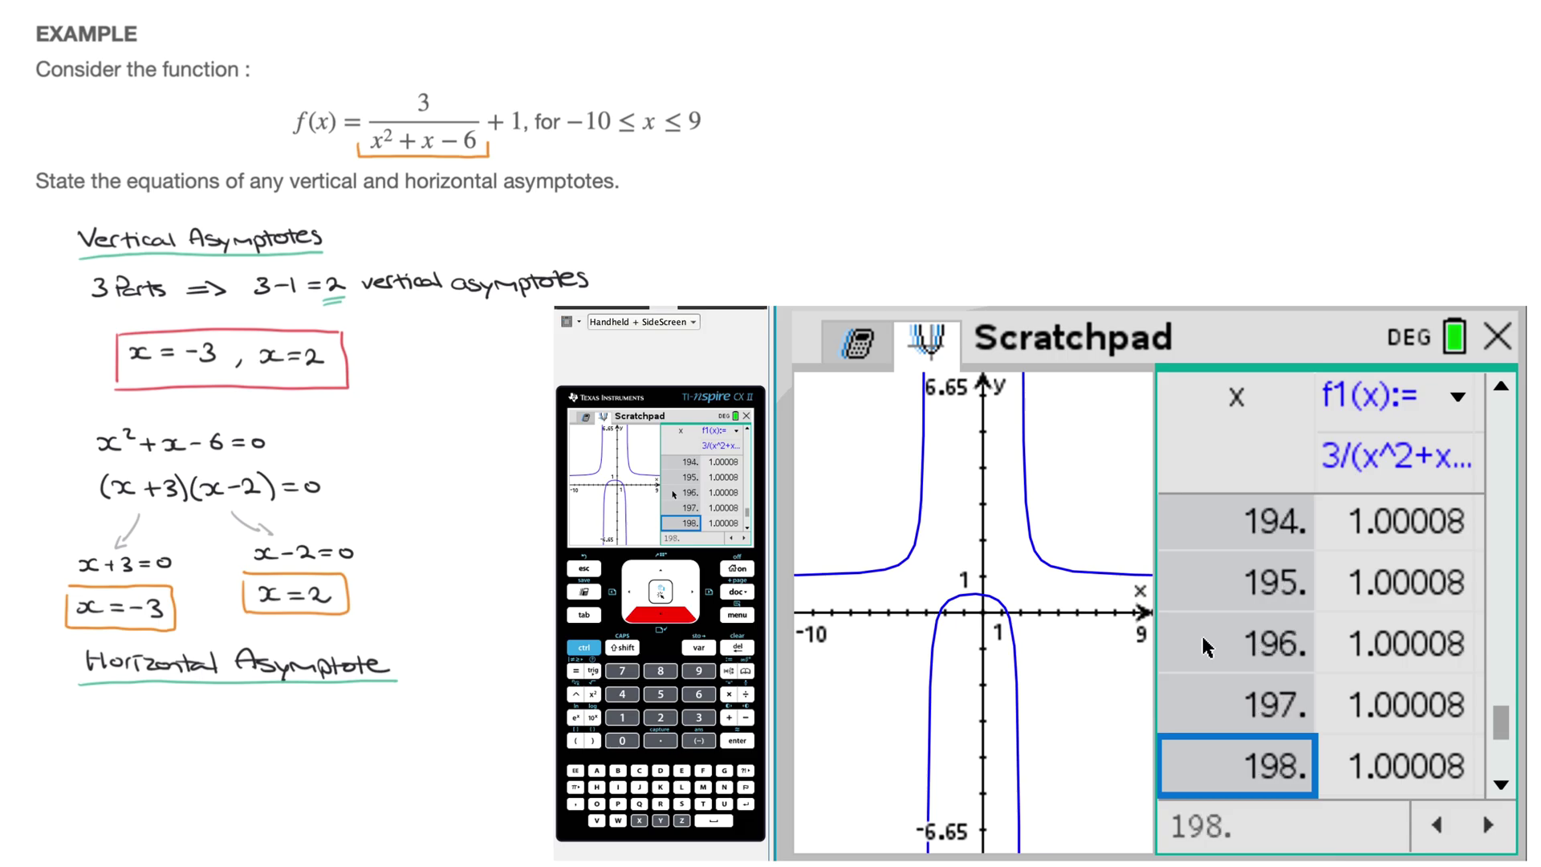
{"action": "key", "text": "Down"}
{"action": "key", "text": "Down"}
{"action": "key", "text": "Down"}
{"action": "key", "text": "Down"}
{"action": "key", "text": "Down"}
{"action": "key", "text": "Down"}
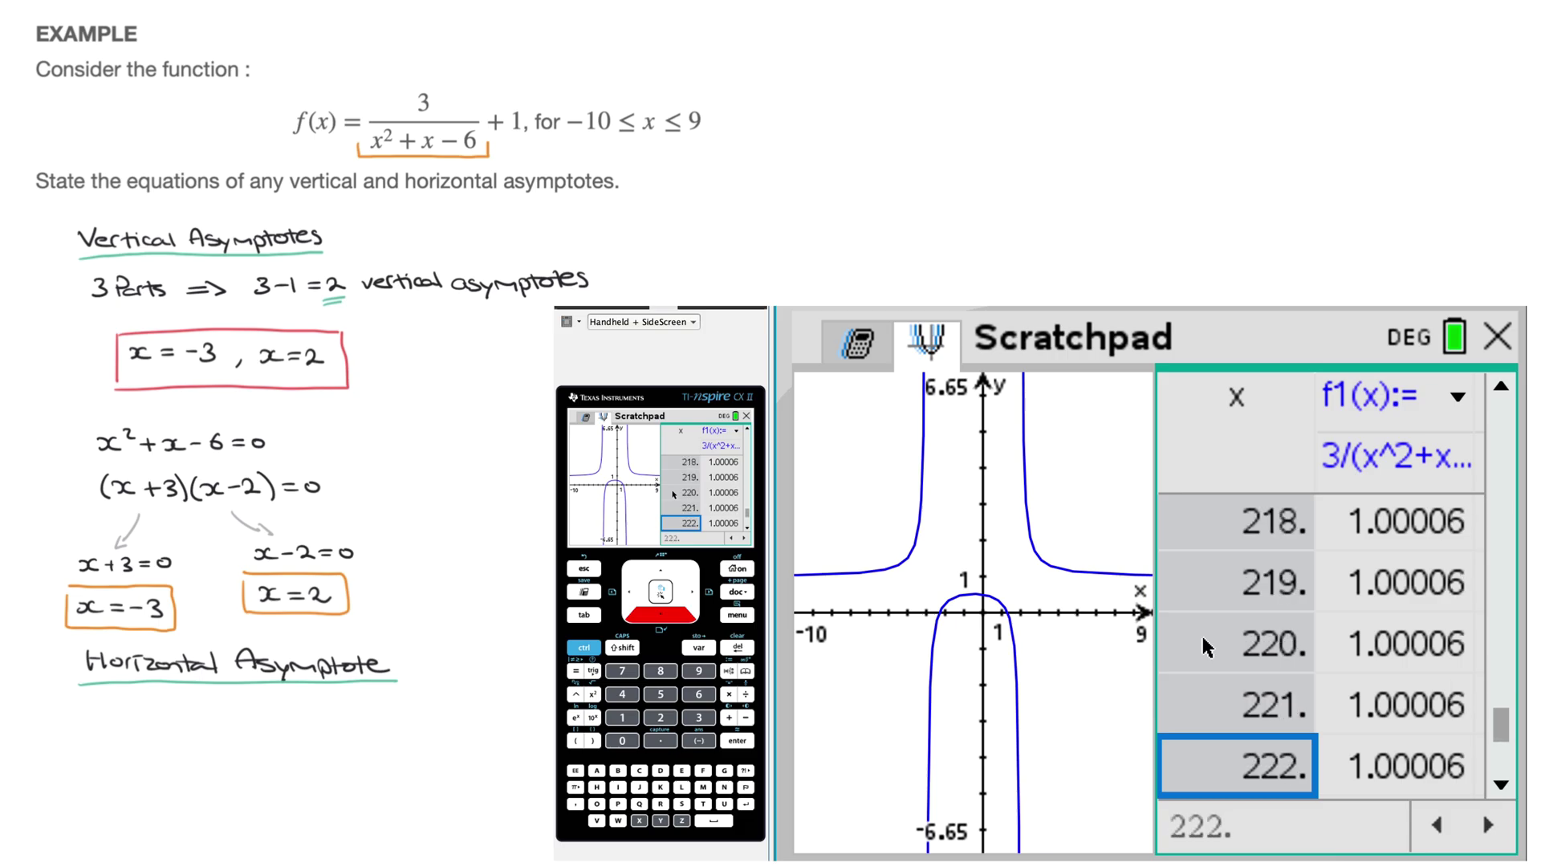
{"action": "key", "text": "Down"}
{"action": "key", "text": "Down"}
{"action": "key", "text": "Down"}
{"action": "key", "text": "Down"}
{"action": "key", "text": "Down"}
{"action": "key", "text": "Down"}
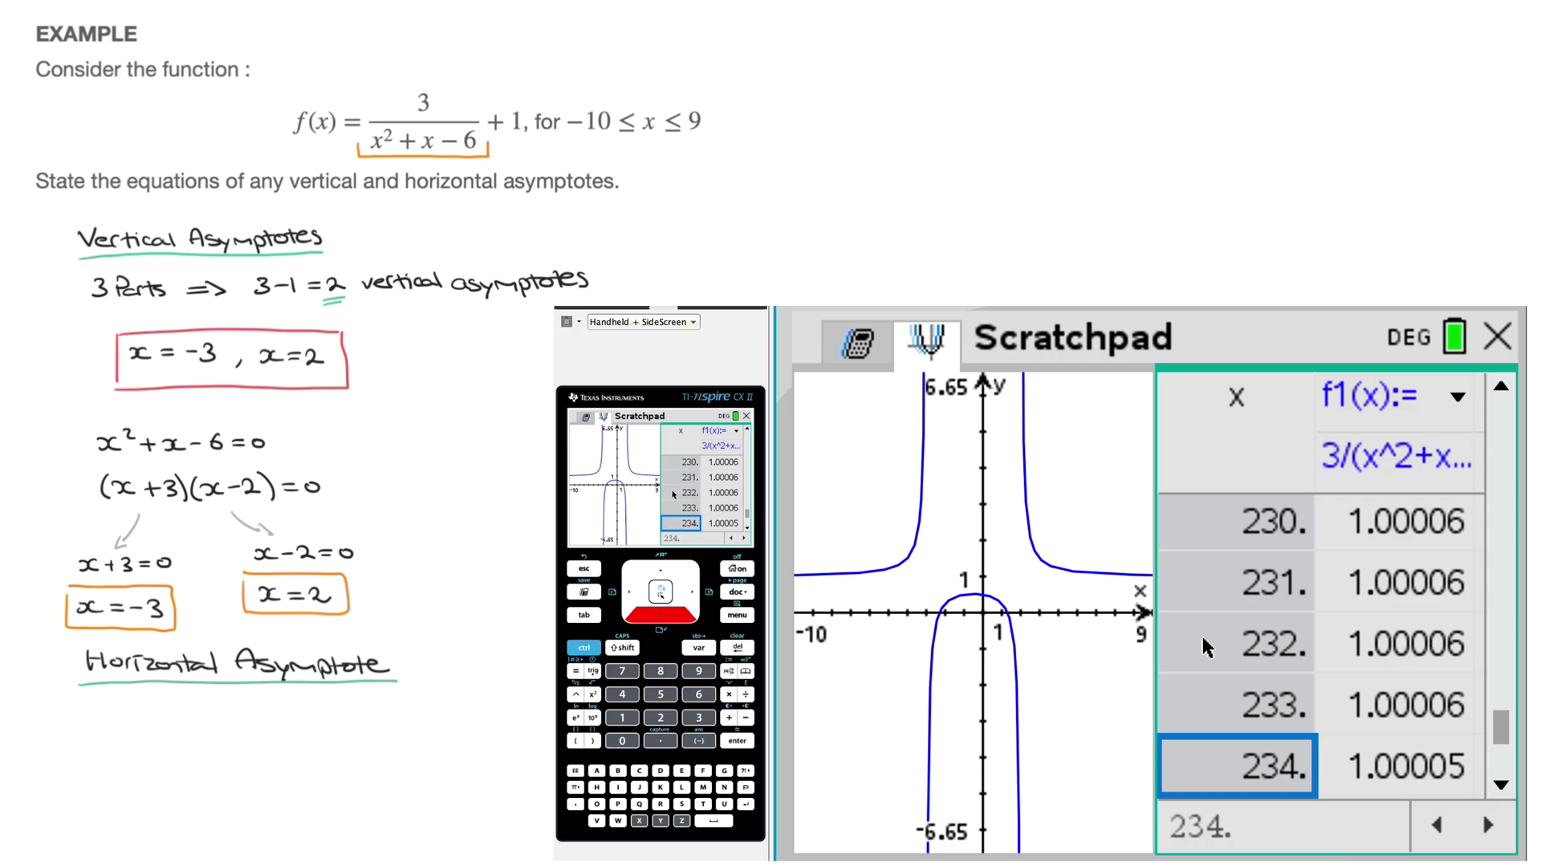
- Handwrite y=1 beneath the "Horizontal Asymptote" heading and box it in red
{"action": "mouse_move", "coordinate": [140, 720]}
{"action": "left_mouse_down"}
{"action": "mouse_move", "coordinate": [128, 744]}
{"action": "mouse_move", "coordinate": [165, 727]}
{"action": "left_mouse_up"}
{"action": "mouse_move", "coordinate": [145, 735]}
{"action": "left_mouse_down"}
{"action": "mouse_move", "coordinate": [98, 752]}
{"action": "mouse_move", "coordinate": [107, 705]}
{"action": "mouse_move", "coordinate": [199, 703]}
{"action": "mouse_move", "coordinate": [213, 758]}
{"action": "left_mouse_up"}
{"action": "left_click_drag", "start_coordinate": [105, 754], "coordinate": [212, 761]}
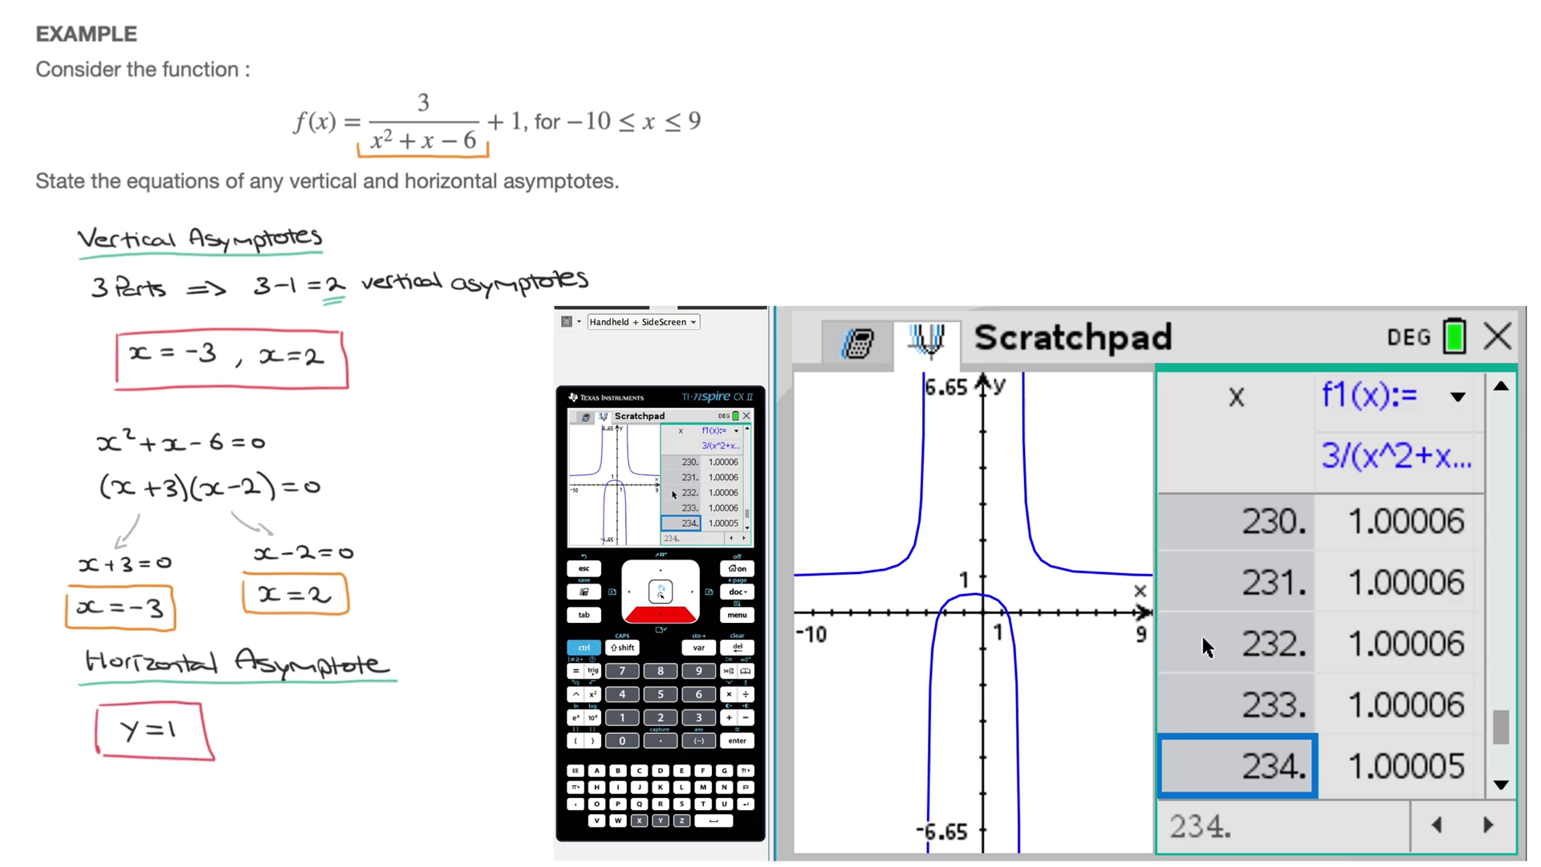
- Go back up the table's rows from x = 234 to x = -54 to examine how the f1(x) values behave for increasingly negative x
{"action": "key", "text": "Up"}
{"action": "key", "text": "Up"}
{"action": "key", "text": "Up"}
{"action": "key", "text": "Up"}
{"action": "key", "text": "Up"}
{"action": "key", "text": "Up"}
{"action": "key", "text": "Up"}
{"action": "key", "text": "Up"}
{"action": "key", "text": "Up"}
{"action": "key", "text": "Up"}
{"action": "key", "text": "Up"}
{"action": "key", "text": "Up"}
{"action": "key", "text": "Up"}
{"action": "key", "text": "Up"}
{"action": "key", "text": "Up"}
{"action": "key", "text": "Up"}
{"action": "key", "text": "Up"}
{"action": "key", "text": "Up"}
{"action": "key", "text": "Up"}
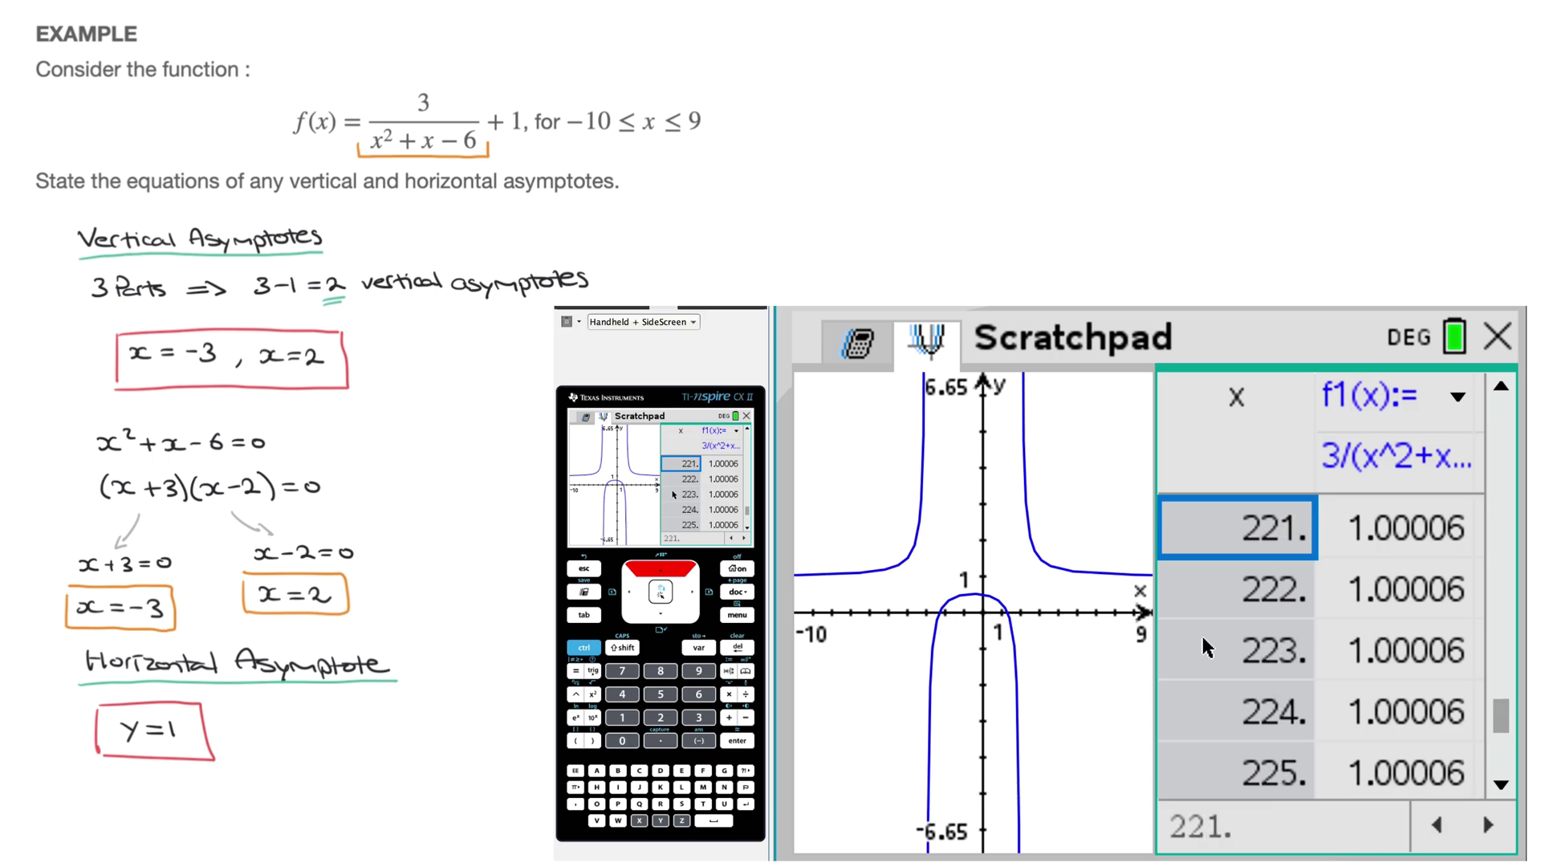
{"action": "key", "text": "Up"}
{"action": "key", "text": "Up"}
{"action": "key", "text": "Up"}
{"action": "key", "text": "Up"}
{"action": "key", "text": "Up"}
{"action": "key", "text": "Up"}
{"action": "key", "text": "Up"}
{"action": "key", "text": "Up"}
{"action": "key", "text": "Up"}
{"action": "key", "text": "Up"}
{"action": "key", "text": "Up"}
{"action": "key", "text": "Up"}
{"action": "key", "text": "Up"}
{"action": "key", "text": "Up"}
{"action": "key", "text": "Up"}
{"action": "key", "text": "Up"}
{"action": "key", "text": "Up"}
{"action": "key", "text": "Up"}
{"action": "key", "text": "Up"}
{"action": "key", "text": "Up"}
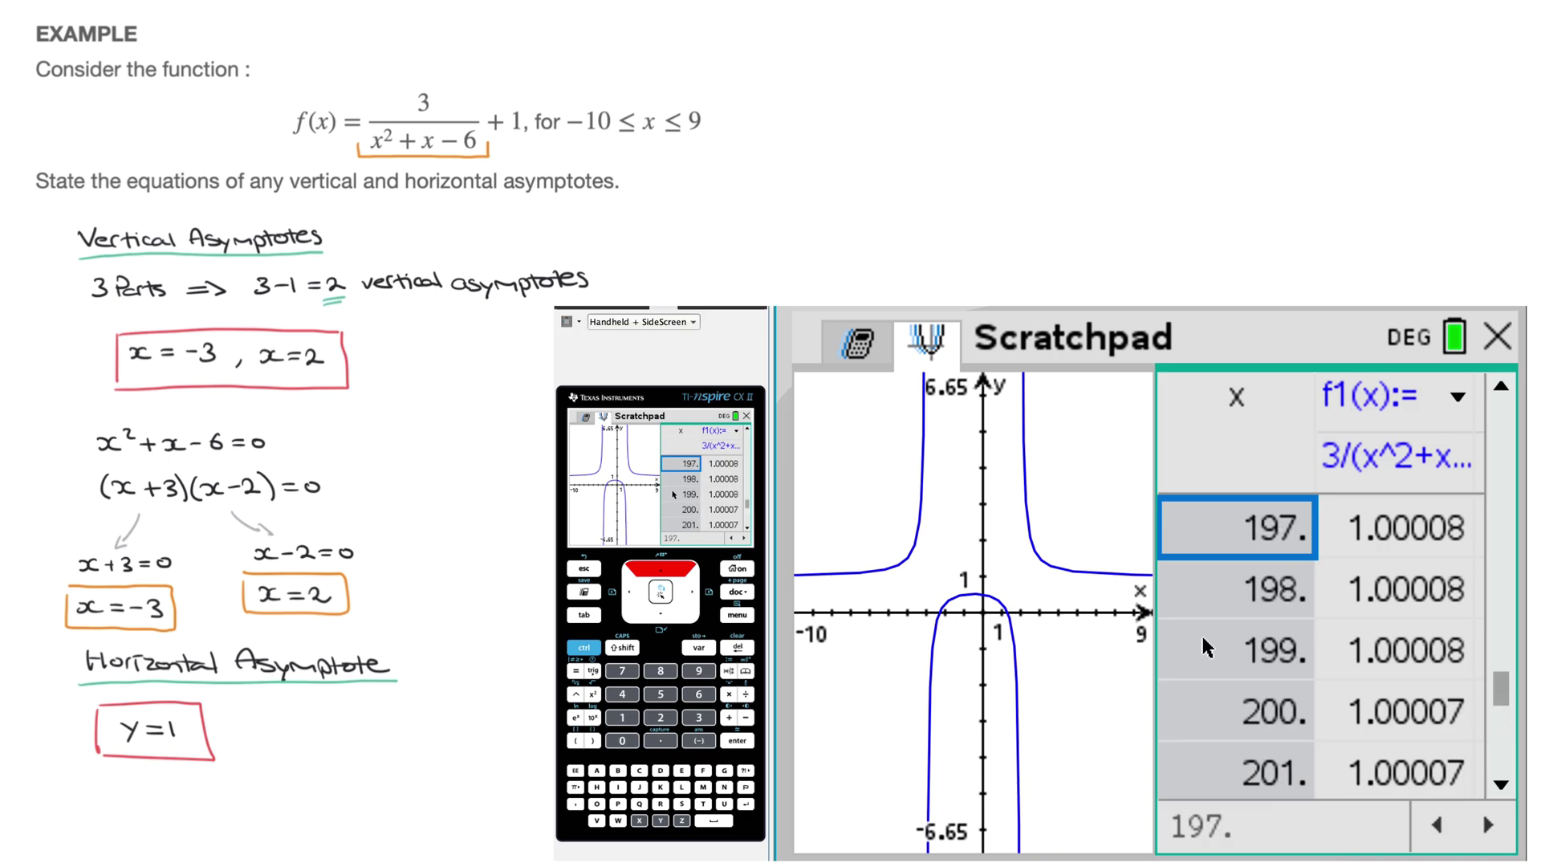
{"action": "key", "text": "Up"}
{"action": "key", "text": "Up"}
{"action": "key", "text": "Up"}
{"action": "key", "text": "Up"}
{"action": "key", "text": "Up"}
{"action": "key", "text": "Up"}
{"action": "key", "text": "Up"}
{"action": "key", "text": "Up"}
{"action": "key", "text": "Up"}
{"action": "key", "text": "Up"}
{"action": "key", "text": "Up"}
{"action": "key", "text": "Up"}
{"action": "key", "text": "Up"}
{"action": "key", "text": "Up"}
{"action": "key", "text": "Up"}
{"action": "key", "text": "Up"}
{"action": "key", "text": "Up"}
{"action": "key", "text": "Up"}
{"action": "key", "text": "Up"}
{"action": "key", "text": "Up"}
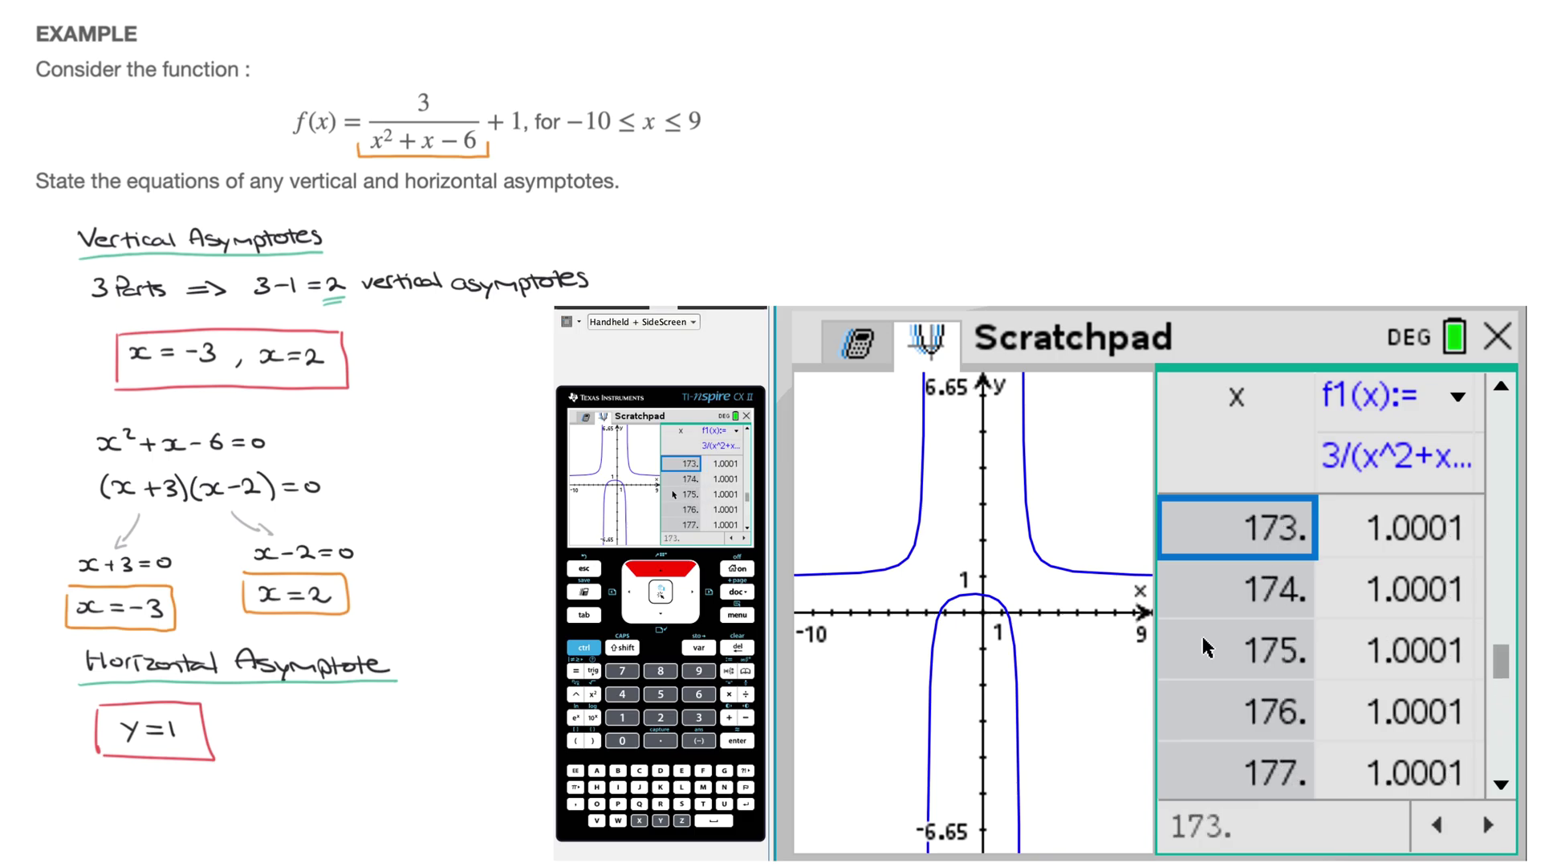
{"action": "key", "text": "Up"}
{"action": "key", "text": "Up"}
{"action": "key", "text": "Up"}
{"action": "key", "text": "Up"}
{"action": "key", "text": "Up"}
{"action": "key", "text": "Up"}
{"action": "key", "text": "Up"}
{"action": "key", "text": "Up"}
{"action": "key", "text": "Up"}
{"action": "key", "text": "Up"}
{"action": "key", "text": "Up"}
{"action": "key", "text": "Up"}
{"action": "key", "text": "Up"}
{"action": "key", "text": "Up"}
{"action": "key", "text": "Up"}
{"action": "key", "text": "Up"}
{"action": "key", "text": "Up"}
{"action": "key", "text": "Up"}
{"action": "key", "text": "Up"}
{"action": "key", "text": "Up"}
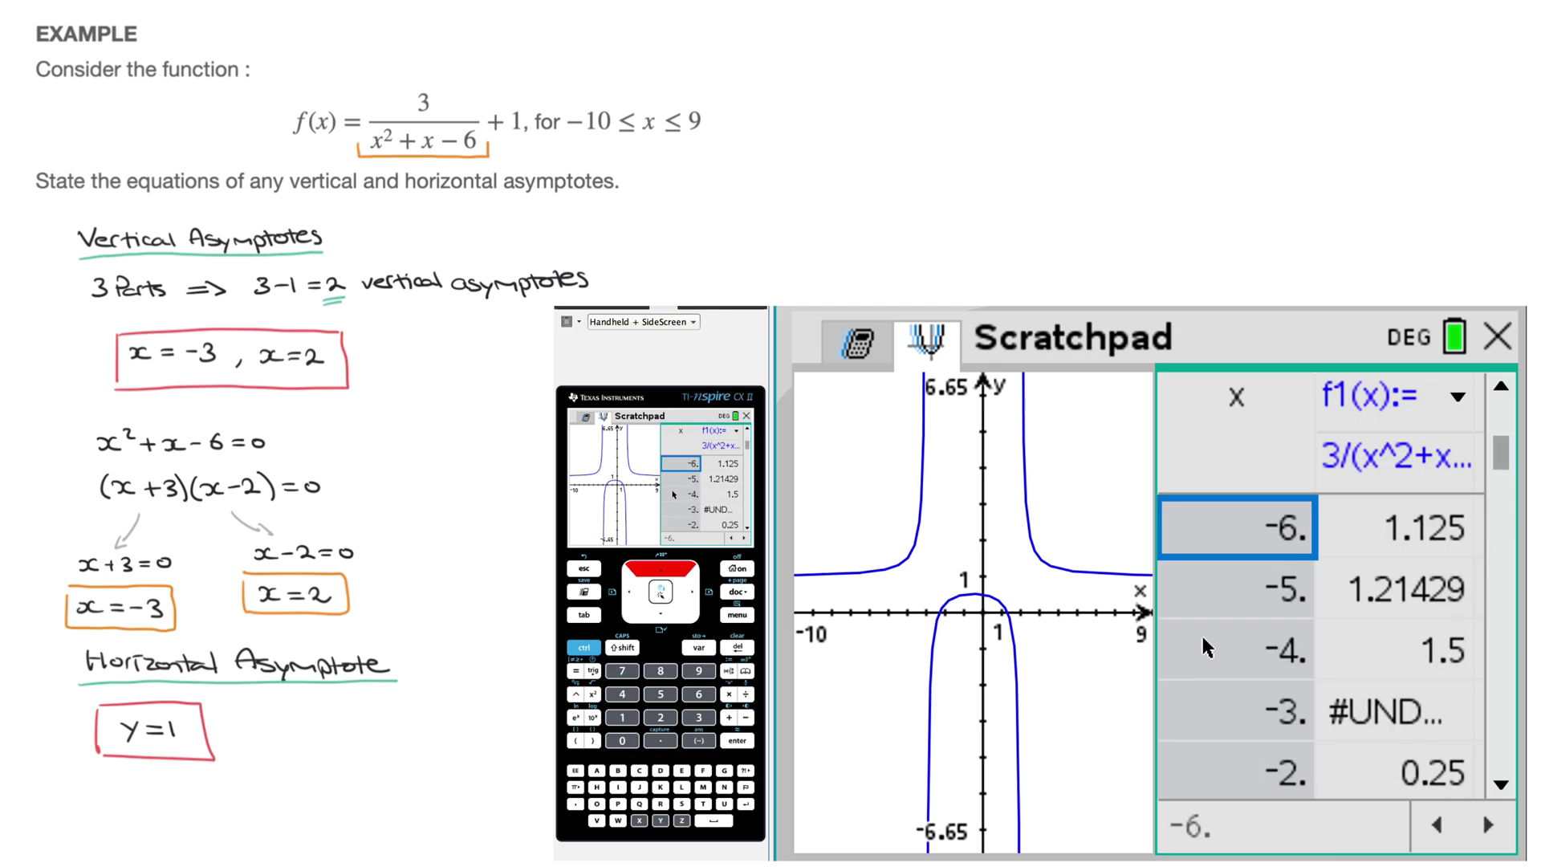
{"action": "key", "text": "Up"}
{"action": "key", "text": "Up"}
{"action": "key", "text": "Up"}
{"action": "key", "text": "Up"}
{"action": "key", "text": "Up"}
{"action": "key", "text": "Up"}
{"action": "key", "text": "Up"}
{"action": "key", "text": "Up"}
{"action": "key", "text": "Up"}
{"action": "key", "text": "Up"}
{"action": "key", "text": "Up"}
{"action": "key", "text": "Up"}
{"action": "key", "text": "Up"}
{"action": "key", "text": "Up"}
{"action": "key", "text": "Up"}
{"action": "key", "text": "Up"}
{"action": "key", "text": "Up"}
{"action": "key", "text": "Up"}
{"action": "key", "text": "Up"}
{"action": "key", "text": "Up"}
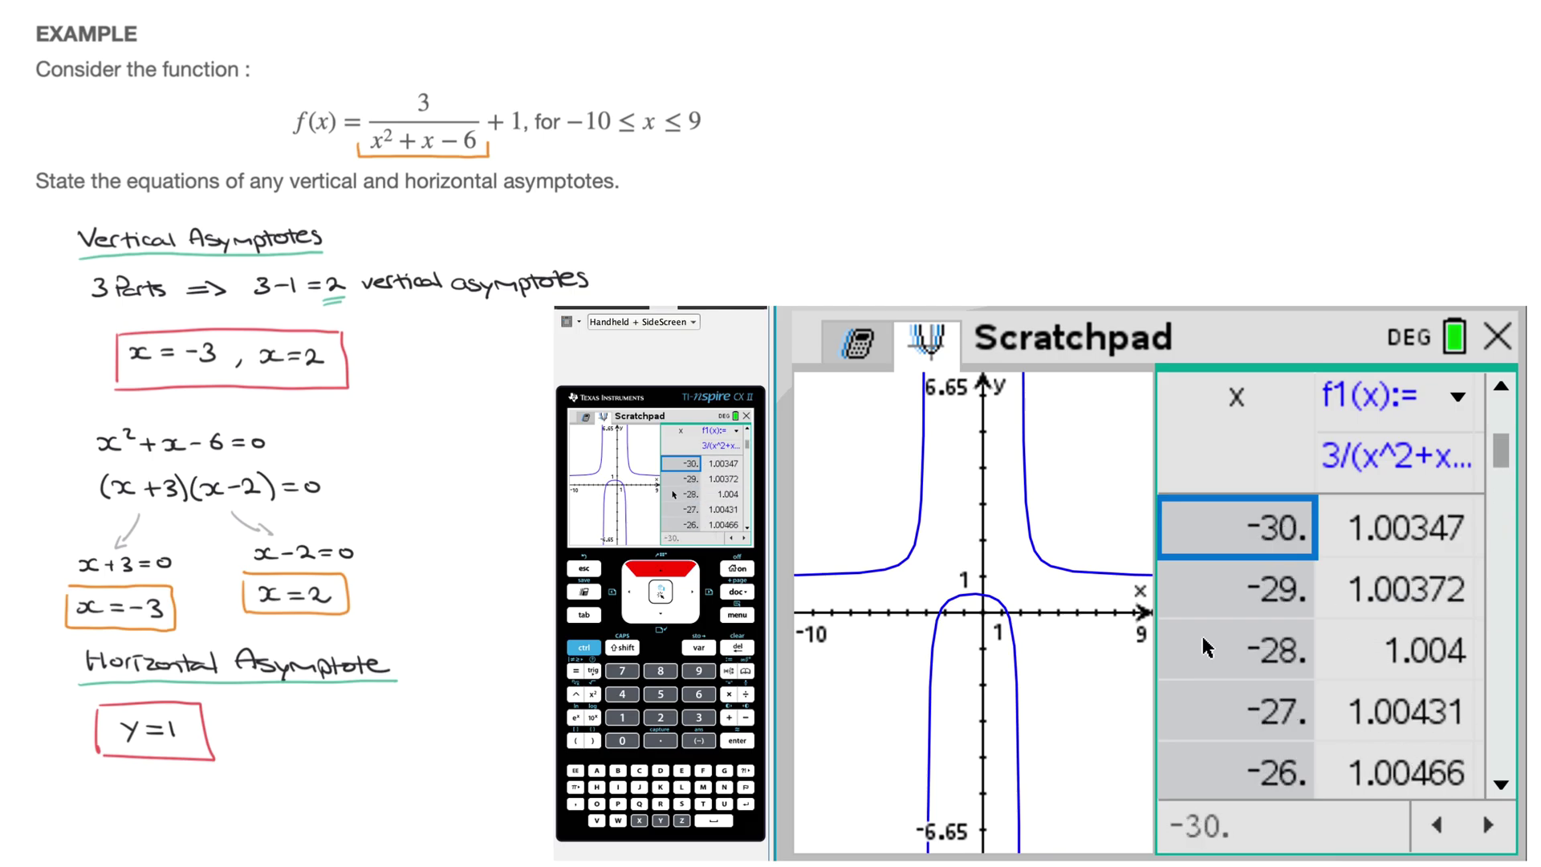
{"action": "key", "text": "Up"}
{"action": "key", "text": "Up"}
{"action": "key", "text": "Up"}
{"action": "key", "text": "Up"}
{"action": "key", "text": "Up"}
{"action": "key", "text": "Up"}
{"action": "key", "text": "Up"}
{"action": "key", "text": "Up"}
{"action": "key", "text": "Up"}
{"action": "key", "text": "Up"}
{"action": "key", "text": "Up"}
{"action": "key", "text": "Up"}
{"action": "key", "text": "Up"}
{"action": "key", "text": "Up"}
{"action": "key", "text": "Up"}
{"action": "key", "text": "Up"}
{"action": "key", "text": "Up"}
{"action": "key", "text": "Up"}
{"action": "key", "text": "Up"}
{"action": "key", "text": "Up"}
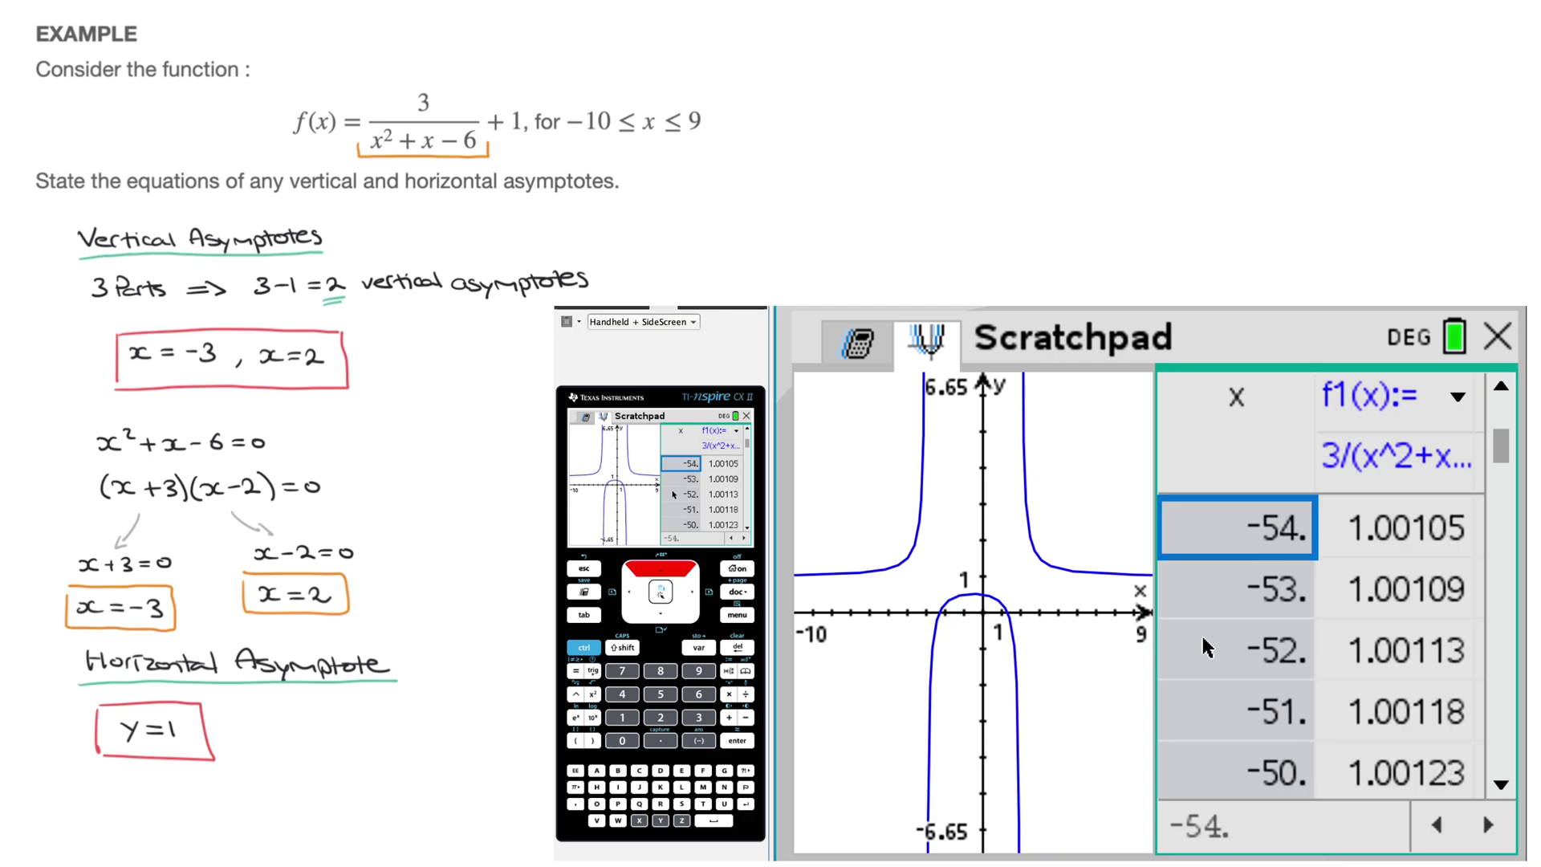
- Continue up the table's rows from x = -54 to x = -191 to examine the f1(x) values for increasingly negative x
{"action": "key", "text": "Up"}
{"action": "key", "text": "Up"}
{"action": "key", "text": "Up"}
{"action": "key", "text": "Up"}
{"action": "key", "text": "Up"}
{"action": "key", "text": "Up"}
{"action": "key", "text": "Up"}
{"action": "key", "text": "Up"}
{"action": "key", "text": "Up"}
{"action": "key", "text": "Up"}
{"action": "key", "text": "Up"}
{"action": "key", "text": "Up"}
{"action": "key", "text": "Up"}
{"action": "key", "text": "Up"}
{"action": "key", "text": "Up"}
{"action": "key", "text": "Up"}
{"action": "key", "text": "Up"}
{"action": "key", "text": "Up"}
{"action": "key", "text": "Up"}
{"action": "key", "text": "Up"}
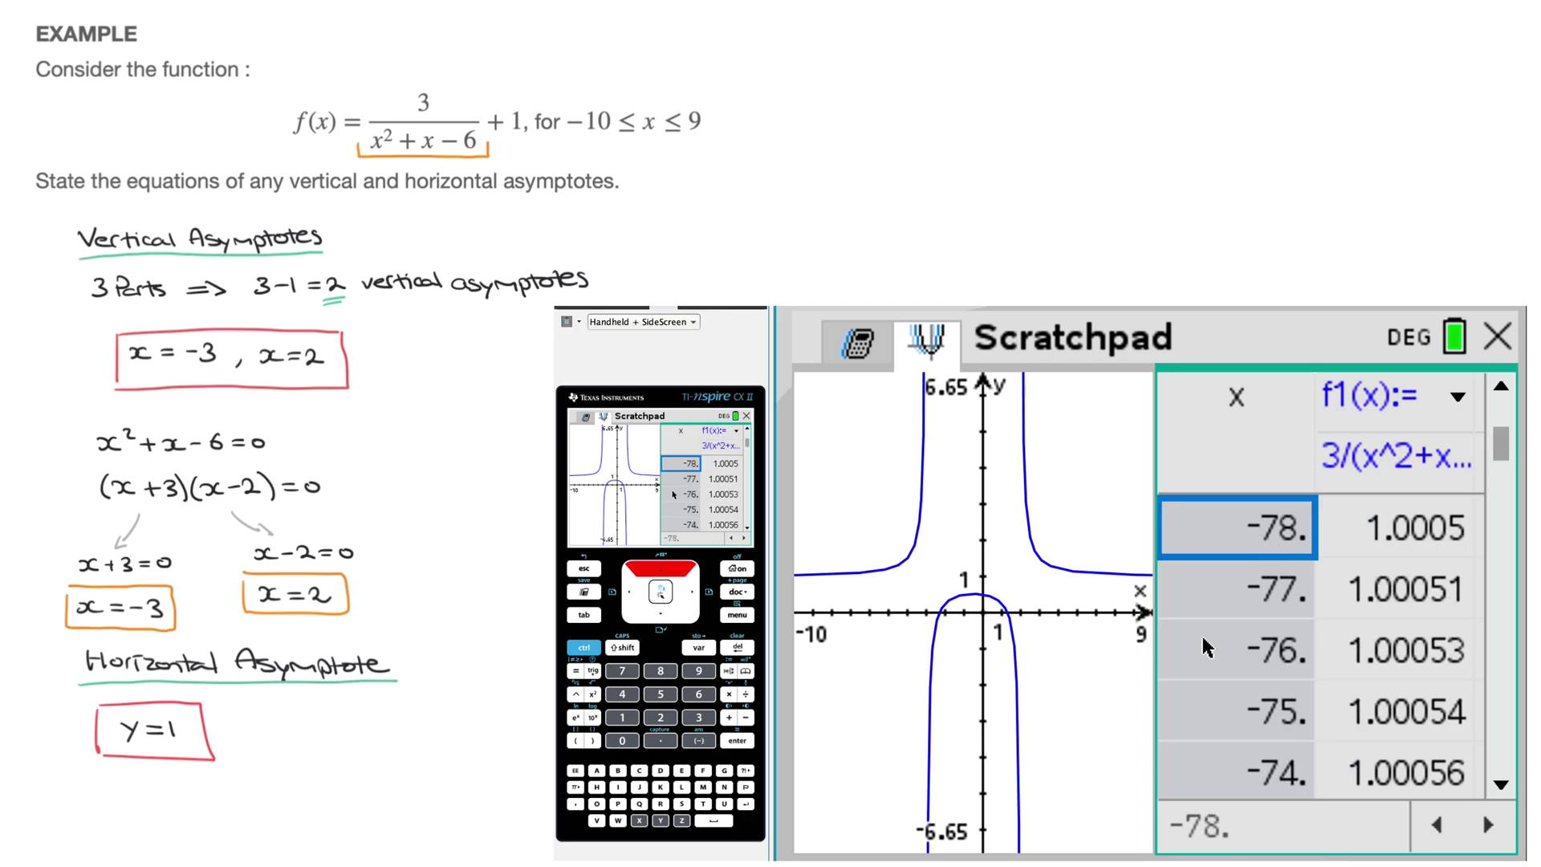
{"action": "key", "text": "Up"}
{"action": "key", "text": "Up"}
{"action": "key", "text": "Up"}
{"action": "key", "text": "Up"}
{"action": "key", "text": "Up"}
{"action": "key", "text": "Up"}
{"action": "key", "text": "Up"}
{"action": "key", "text": "Up"}
{"action": "key", "text": "Up"}
{"action": "key", "text": "Up"}
{"action": "key", "text": "Up"}
{"action": "key", "text": "Up"}
{"action": "key", "text": "Up"}
{"action": "key", "text": "Up"}
{"action": "key", "text": "Up"}
{"action": "key", "text": "Up"}
{"action": "key", "text": "Up"}
{"action": "key", "text": "Up"}
{"action": "key", "text": "Up"}
{"action": "key", "text": "Up"}
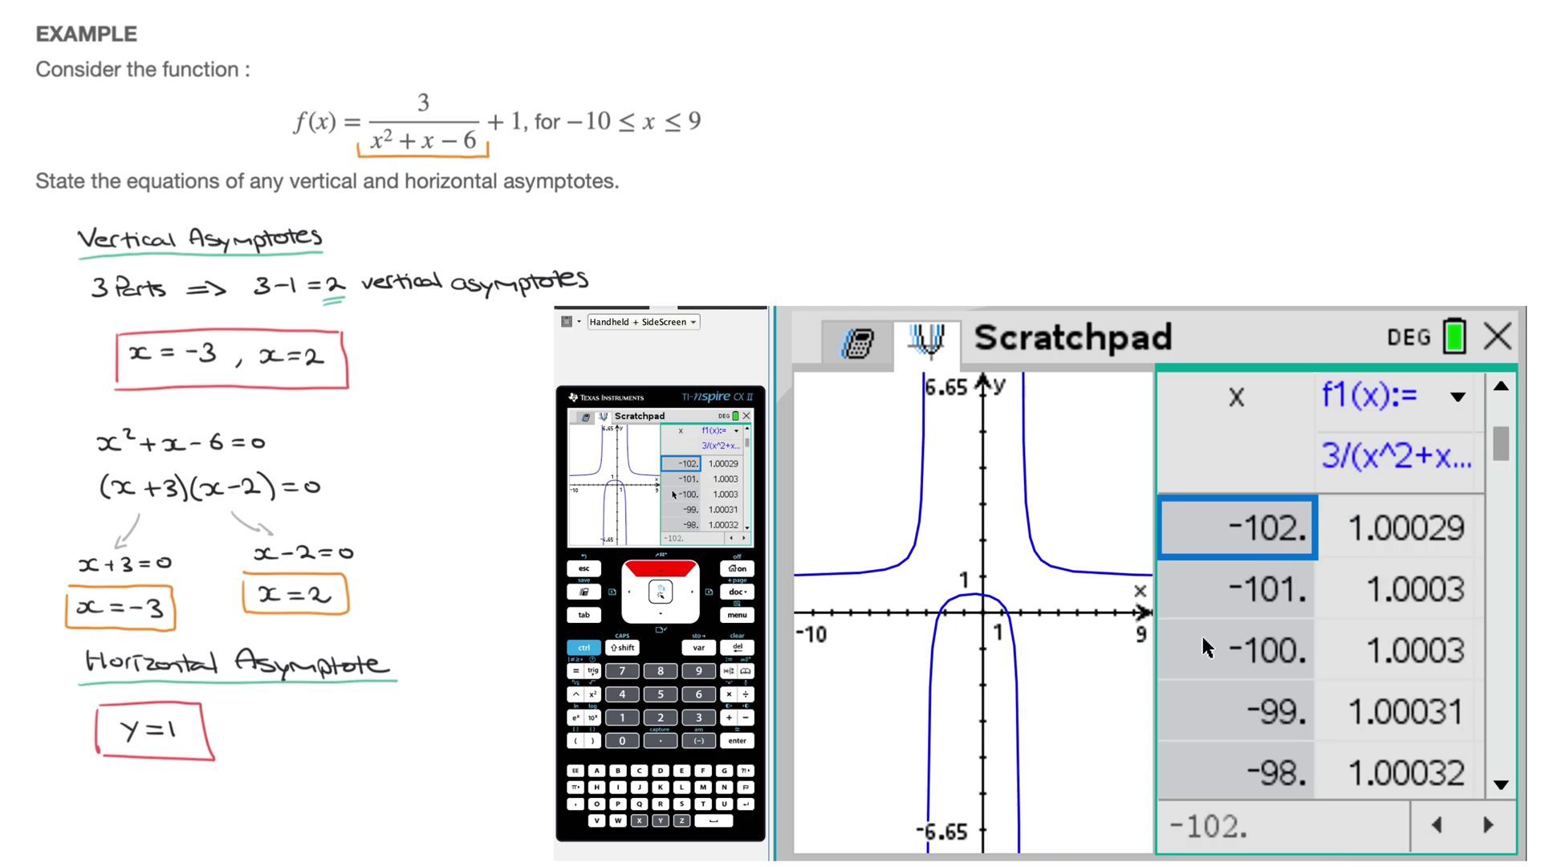
{"action": "key", "text": "Up"}
{"action": "key", "text": "Up"}
{"action": "key", "text": "Up"}
{"action": "key", "text": "Up"}
{"action": "key", "text": "Up"}
{"action": "key", "text": "Up"}
{"action": "key", "text": "Up"}
{"action": "key", "text": "Up"}
{"action": "key", "text": "Up"}
{"action": "key", "text": "Up"}
{"action": "key", "text": "Up"}
{"action": "key", "text": "Up"}
{"action": "key", "text": "Up"}
{"action": "key", "text": "Up"}
{"action": "key", "text": "Up"}
{"action": "key", "text": "Up"}
{"action": "key", "text": "Up"}
{"action": "key", "text": "Up"}
{"action": "key", "text": "Up"}
{"action": "key", "text": "Up"}
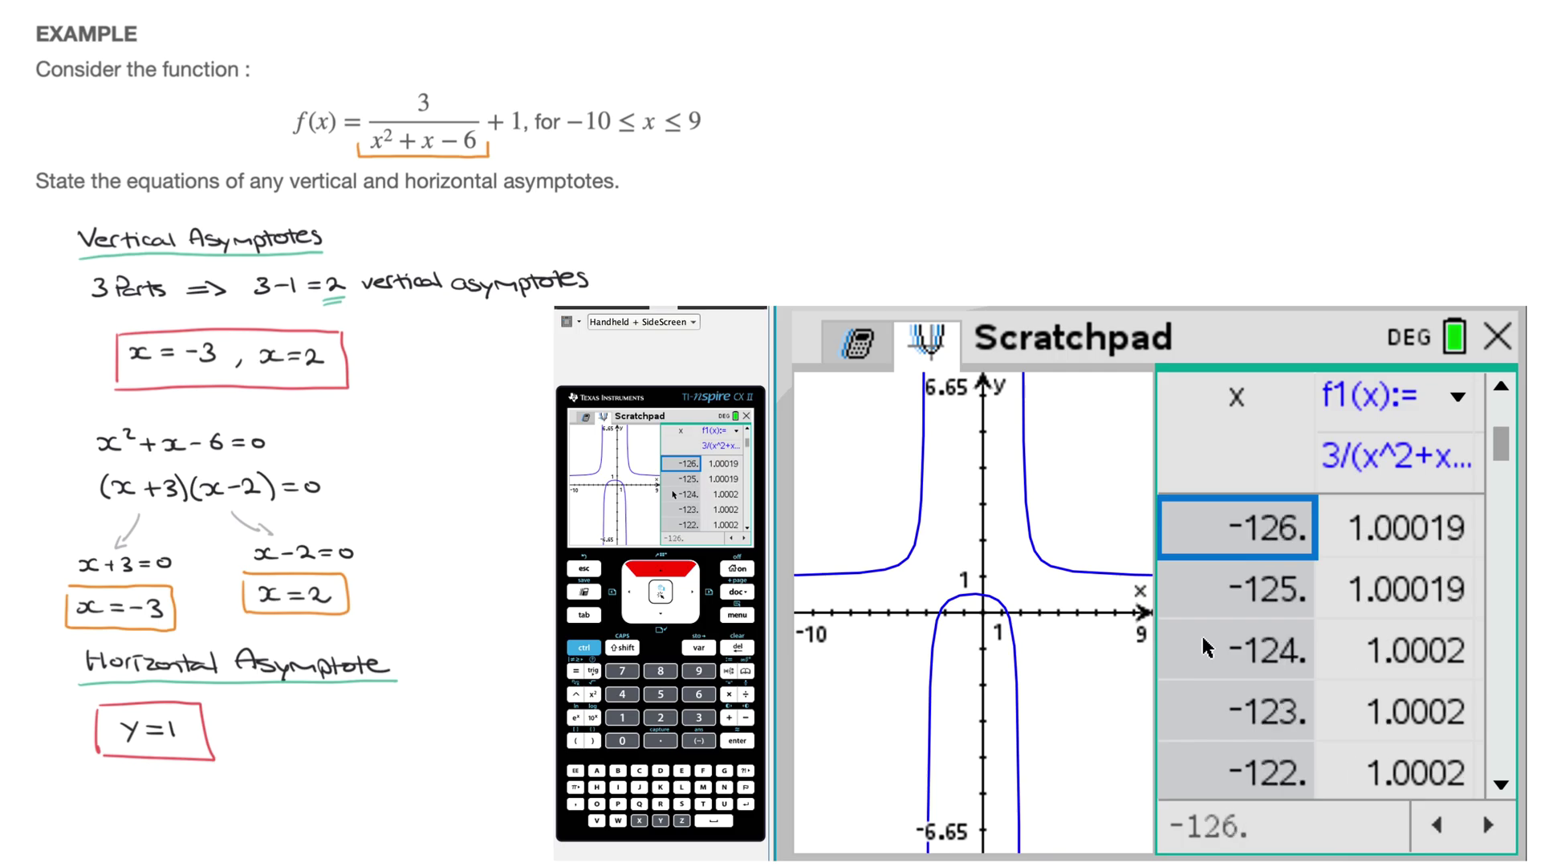
{"action": "key", "text": "Up"}
{"action": "key", "text": "Up"}
{"action": "key", "text": "Up"}
{"action": "key", "text": "Up"}
{"action": "key", "text": "Up"}
{"action": "key", "text": "Up"}
{"action": "key", "text": "Up"}
{"action": "key", "text": "Up"}
{"action": "key", "text": "Up"}
{"action": "key", "text": "Up"}
{"action": "key", "text": "Up"}
{"action": "key", "text": "Up"}
{"action": "key", "text": "Up"}
{"action": "key", "text": "Up"}
{"action": "key", "text": "Up"}
{"action": "key", "text": "Up"}
{"action": "key", "text": "Up"}
{"action": "key", "text": "Up"}
{"action": "key", "text": "Up"}
{"action": "key", "text": "Up"}
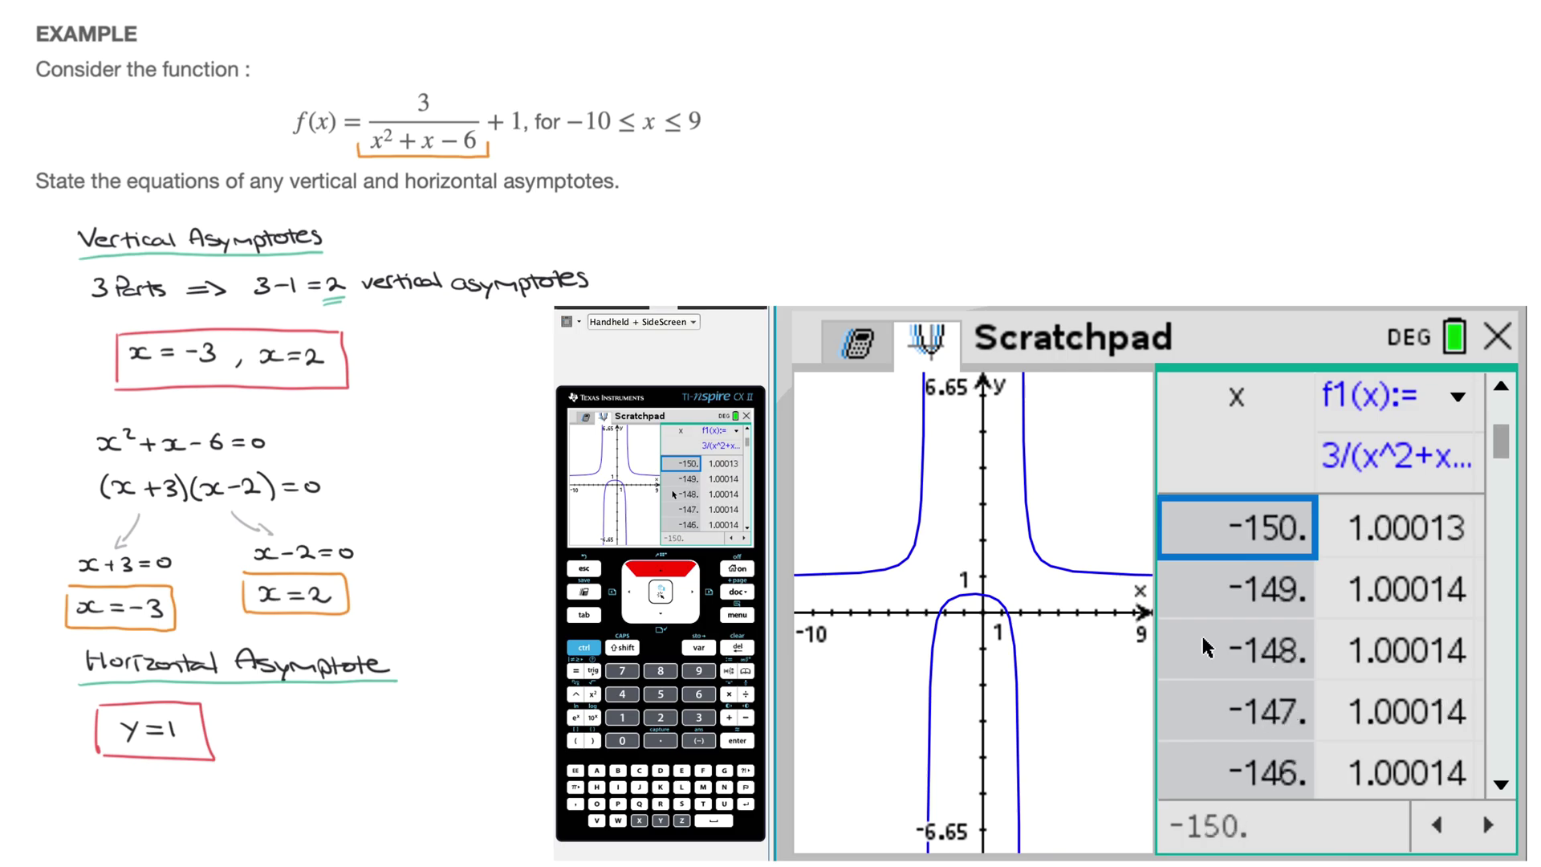
{"action": "key", "text": "Up"}
{"action": "key", "text": "Up"}
{"action": "key", "text": "Up"}
{"action": "key", "text": "Up"}
{"action": "key", "text": "Up"}
{"action": "key", "text": "Up"}
{"action": "key", "text": "Up"}
{"action": "key", "text": "Up"}
{"action": "key", "text": "Up"}
{"action": "key", "text": "Up"}
{"action": "key", "text": "Up"}
{"action": "key", "text": "Up"}
{"action": "key", "text": "Up"}
{"action": "key", "text": "Up"}
{"action": "key", "text": "Up"}
{"action": "key", "text": "Up"}
{"action": "key", "text": "Up"}
{"action": "key", "text": "Up"}
{"action": "key", "text": "Up"}
{"action": "key", "text": "Up"}
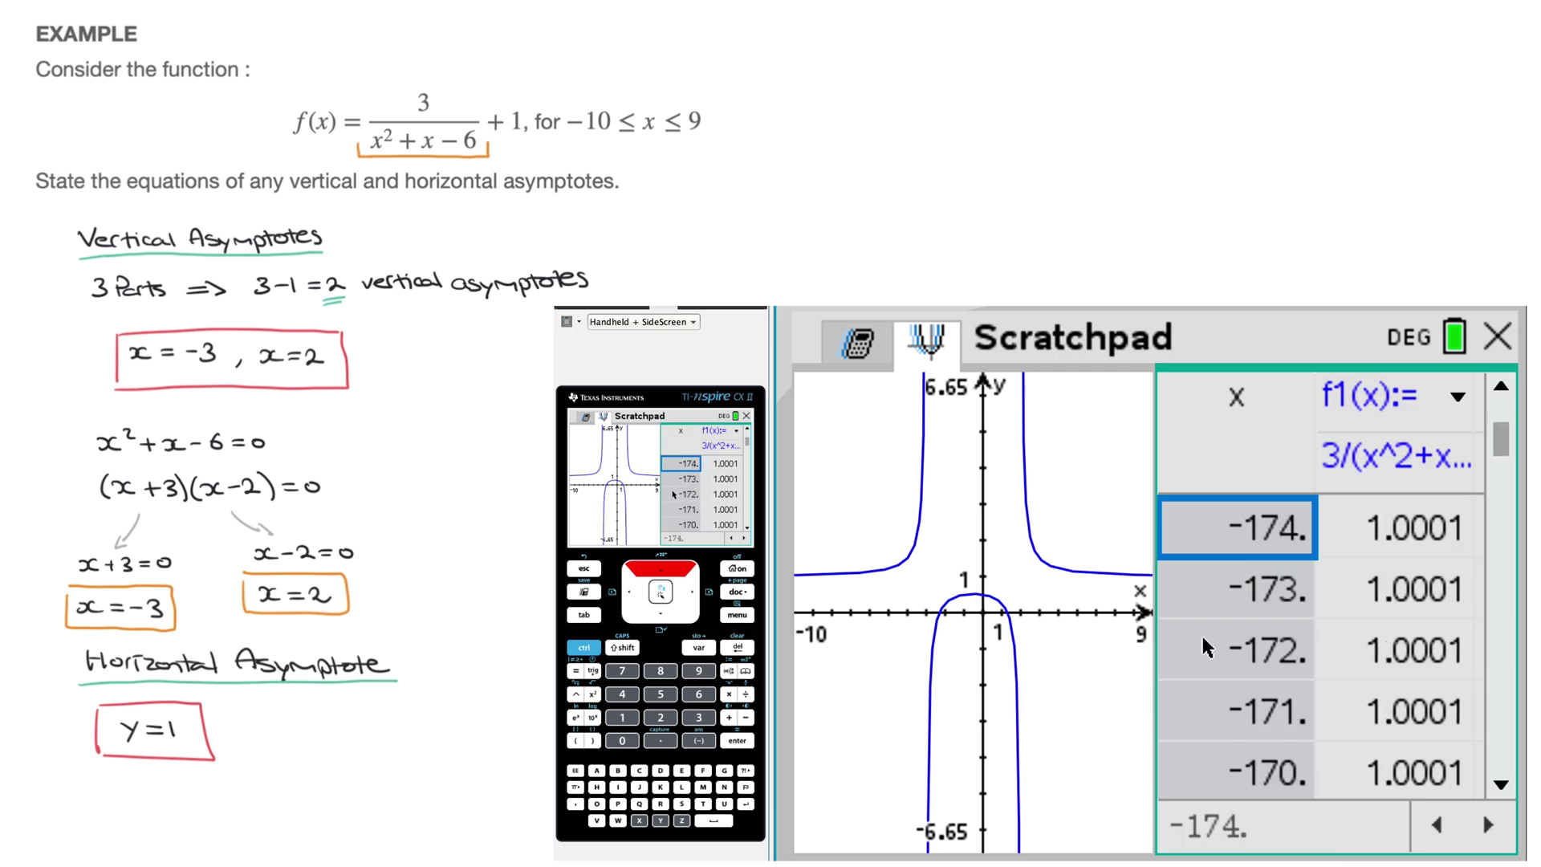
{"action": "key", "text": "Up"}
{"action": "key", "text": "Up"}
{"action": "key", "text": "Up"}
{"action": "key", "text": "Up"}
{"action": "key", "text": "Up"}
{"action": "key", "text": "Up"}
{"action": "key", "text": "Up"}
{"action": "key", "text": "Up"}
{"action": "key", "text": "Up"}
{"action": "key", "text": "Up"}
{"action": "key", "text": "Up"}
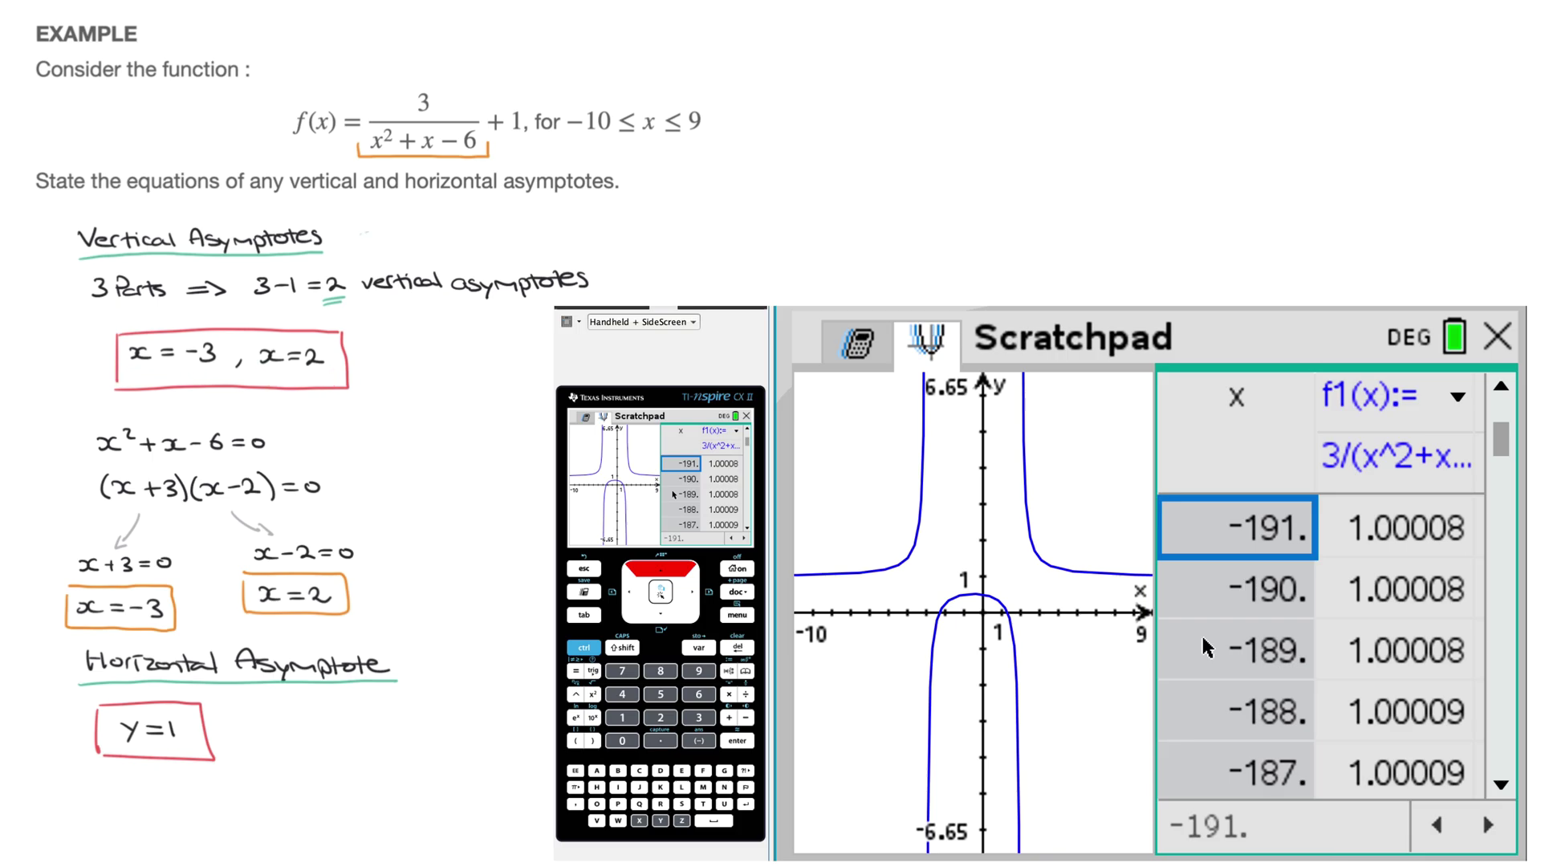
- Handwrite x=k in green beside the "Vertical Asymptotes" heading and y= in green beside the "Horizontal Asymptote" heading
{"action": "mouse_move", "coordinate": [355, 229]}
{"action": "left_mouse_down"}
{"action": "mouse_move", "coordinate": [356, 242]}
{"action": "mouse_move", "coordinate": [416, 239]}
{"action": "left_mouse_up"}
{"action": "left_click_drag", "start_coordinate": [433, 226], "coordinate": [438, 239]}
{"action": "mouse_move", "coordinate": [429, 663]}
{"action": "left_mouse_down"}
{"action": "mouse_move", "coordinate": [433, 681]}
{"action": "mouse_move", "coordinate": [466, 661]}
{"action": "left_mouse_up"}
{"action": "left_click_drag", "start_coordinate": [451, 670], "coordinate": [468, 669]}
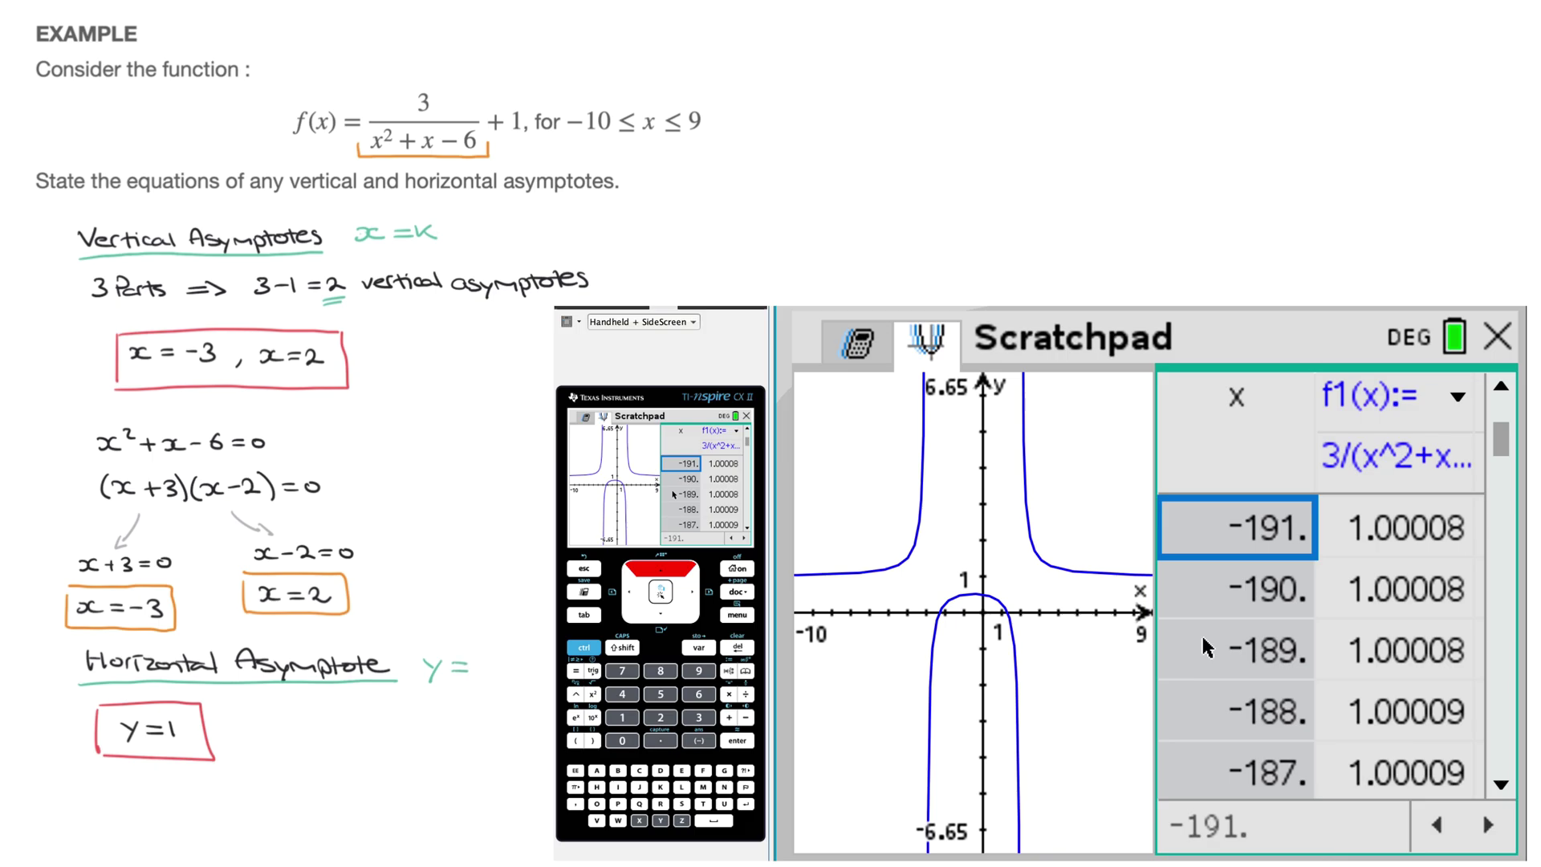